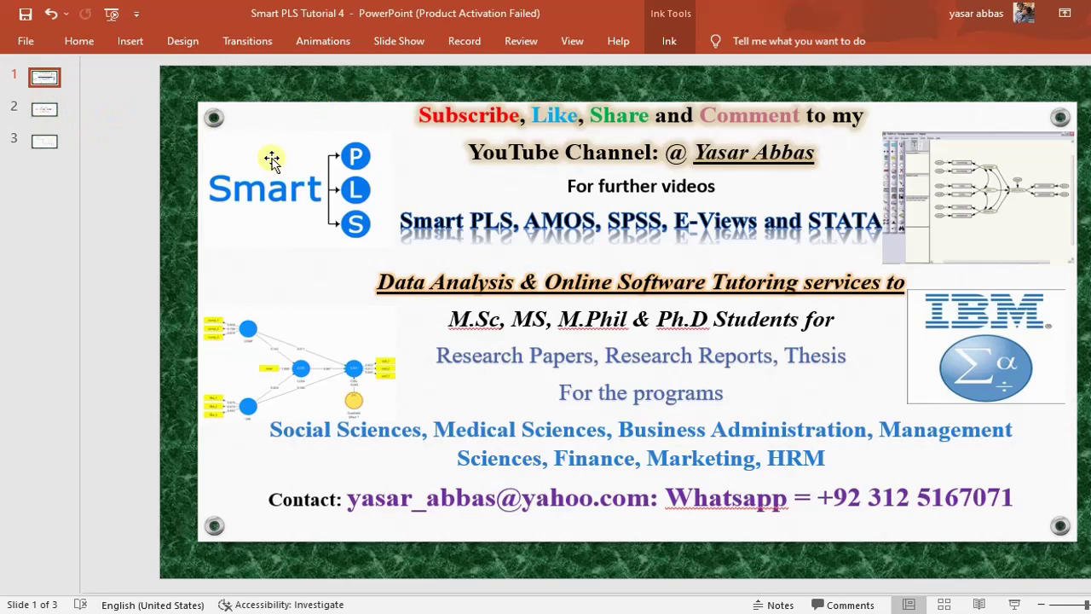
Show the Multiple Mediation Analysis title slide in the presentation and switch to SmartPLS.
click(44, 109)
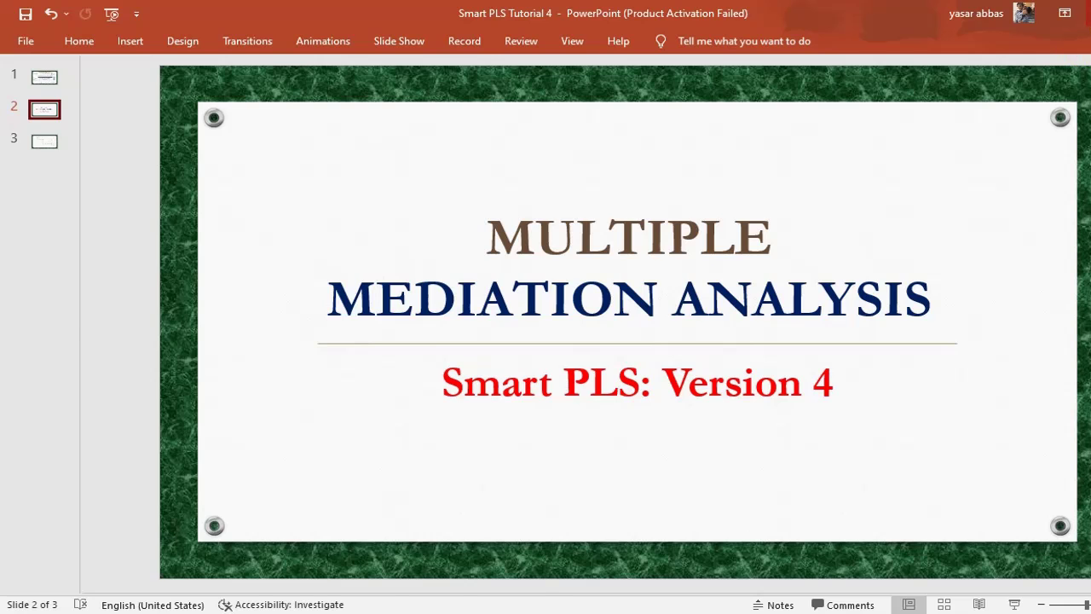
key(alt+Tab)
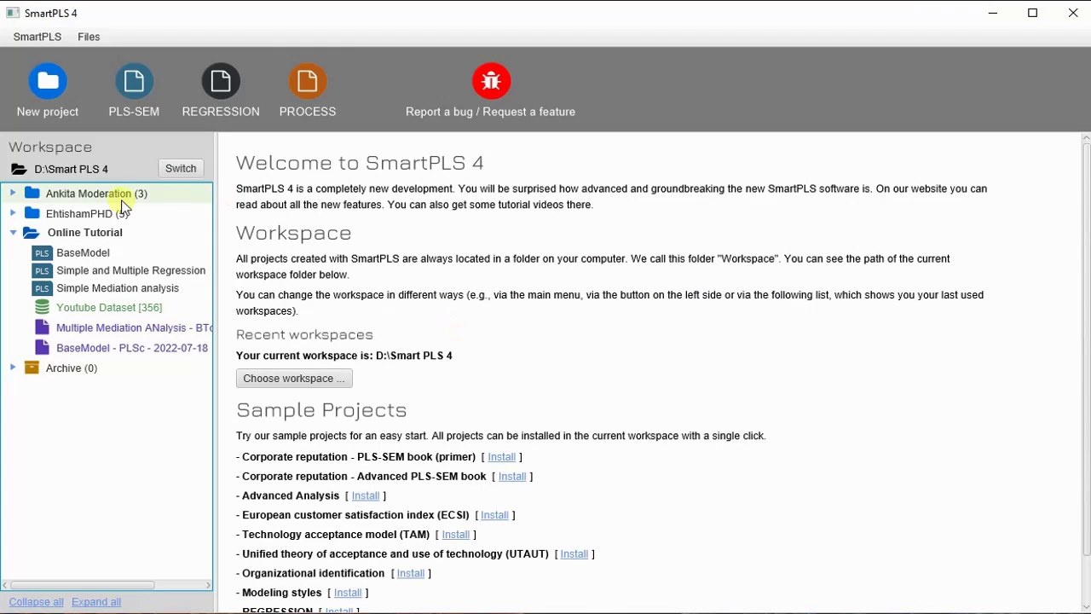
Duplicate BaseModel in the Online Tutorial project and save the copy as "Mutliple Mediation".
right_click(88, 255)
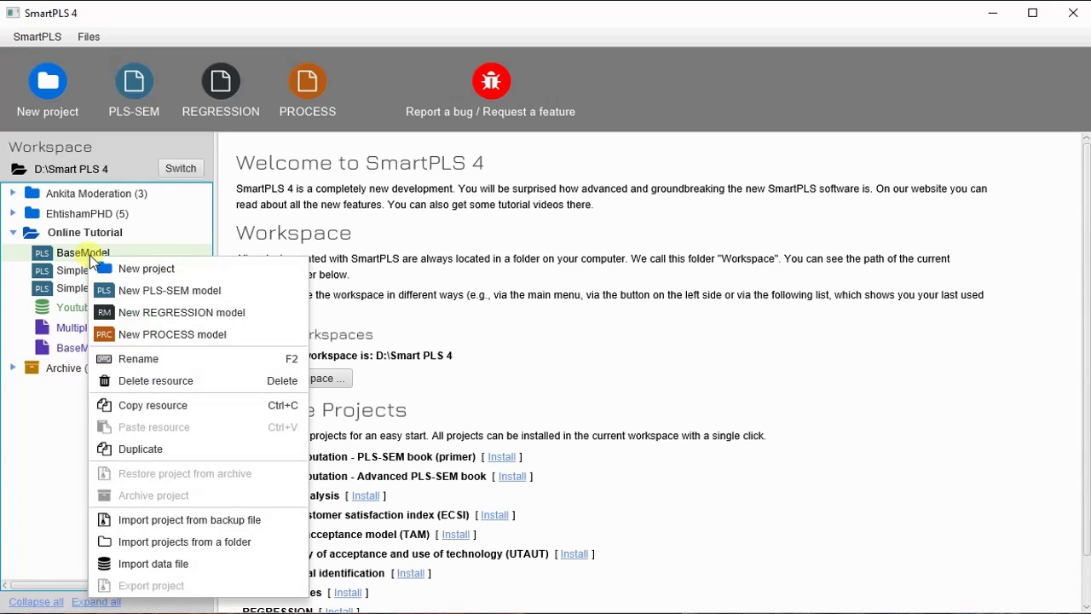
click(213, 450)
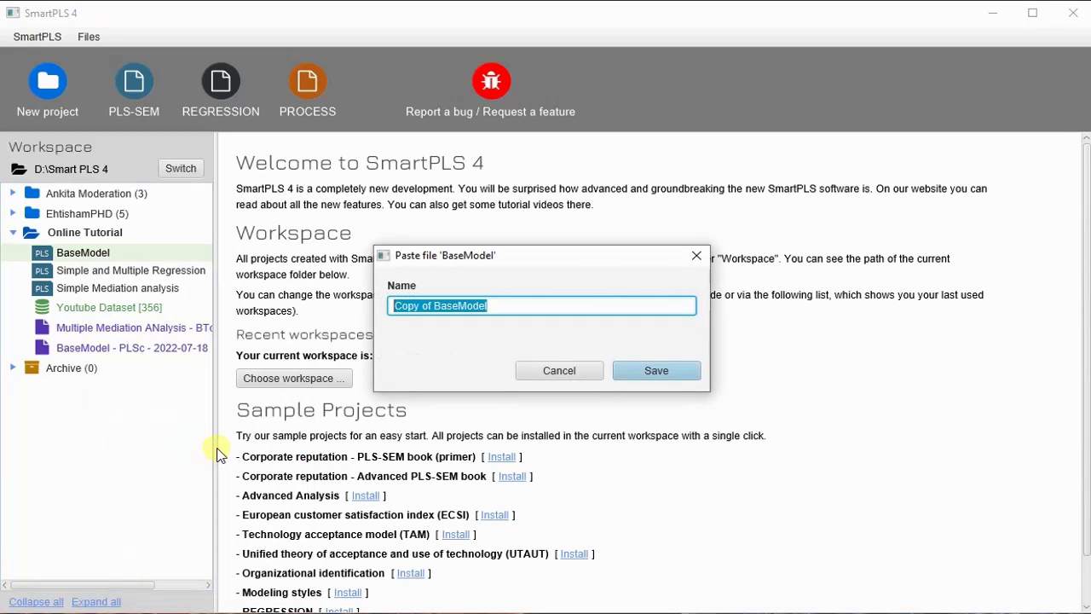
text(Mutliple Mediation)
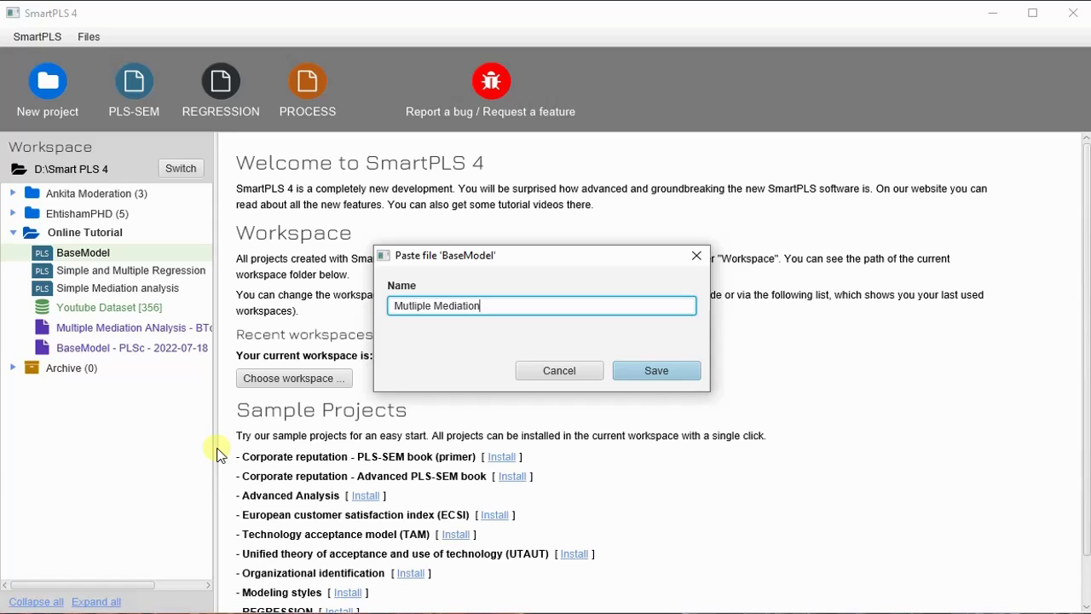
click(676, 375)
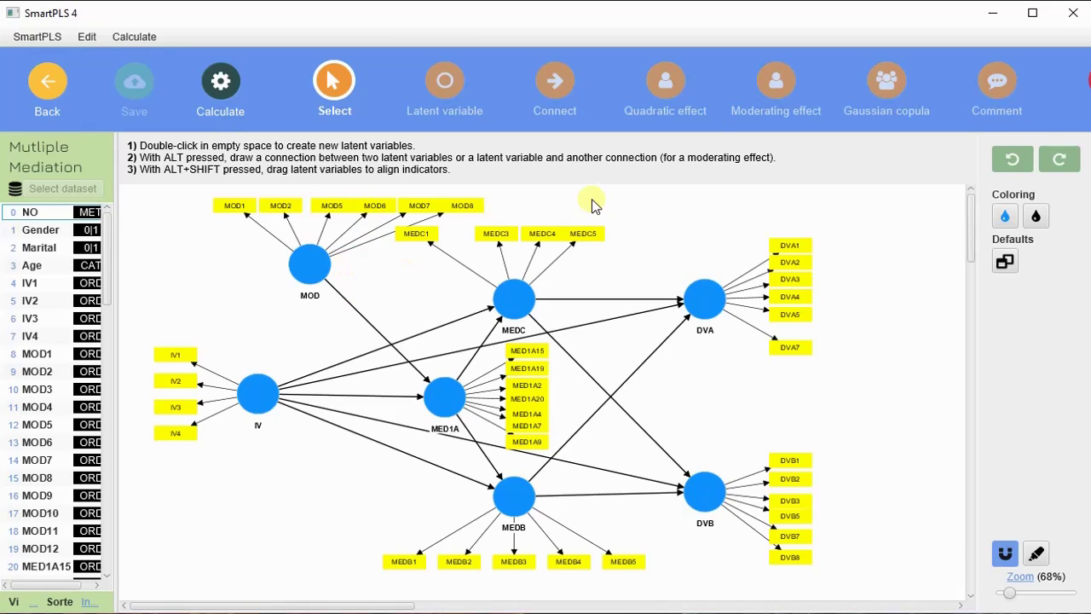
Delete the latent variables MOD, MED1A and DVB from the model.
click(317, 272)
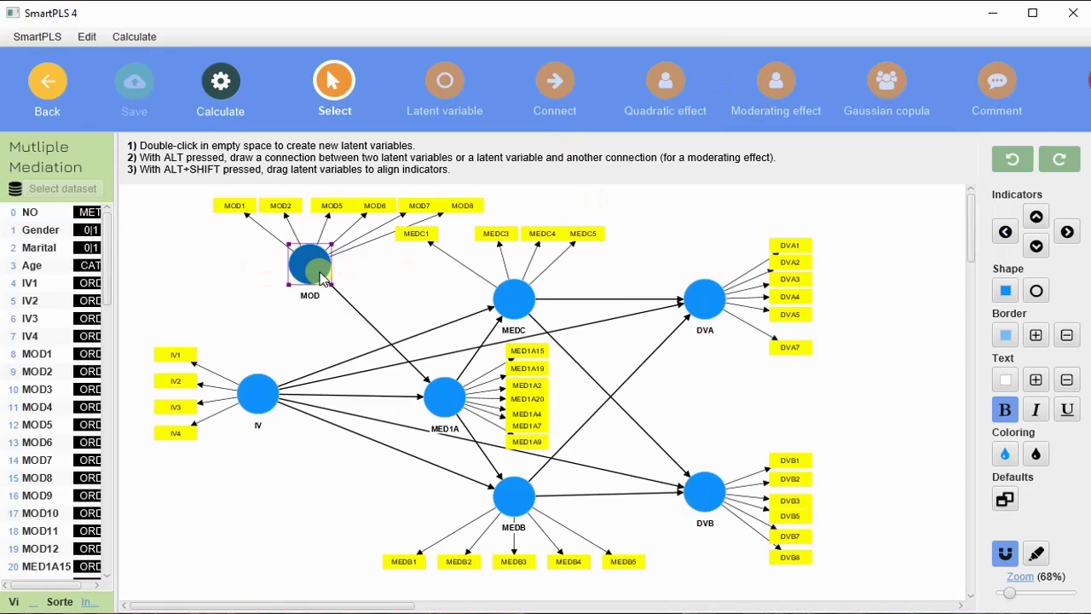
key(Delete)
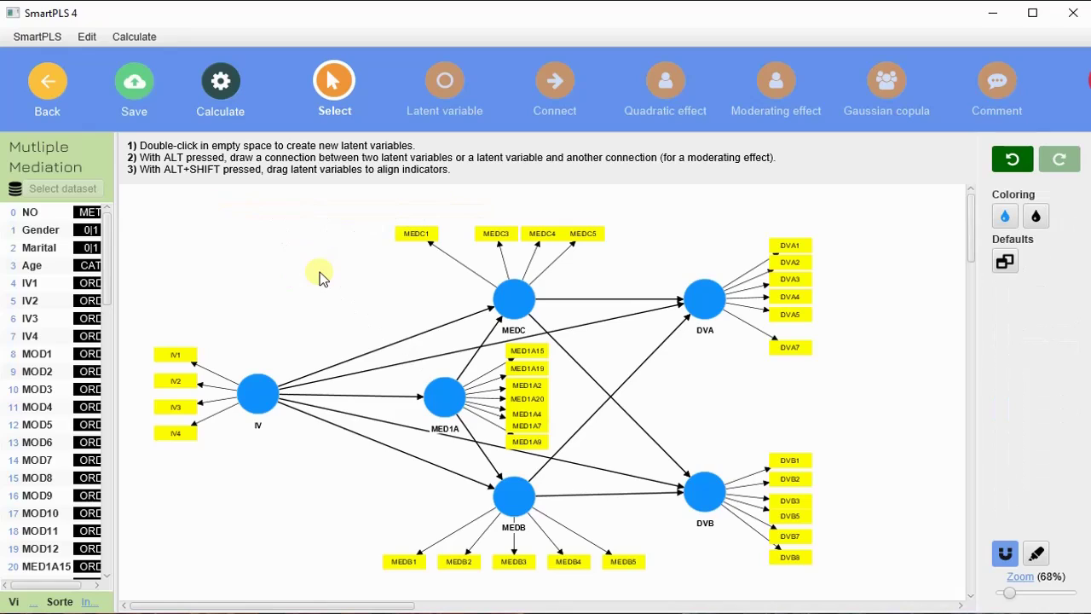
click(452, 409)
key(Delete)
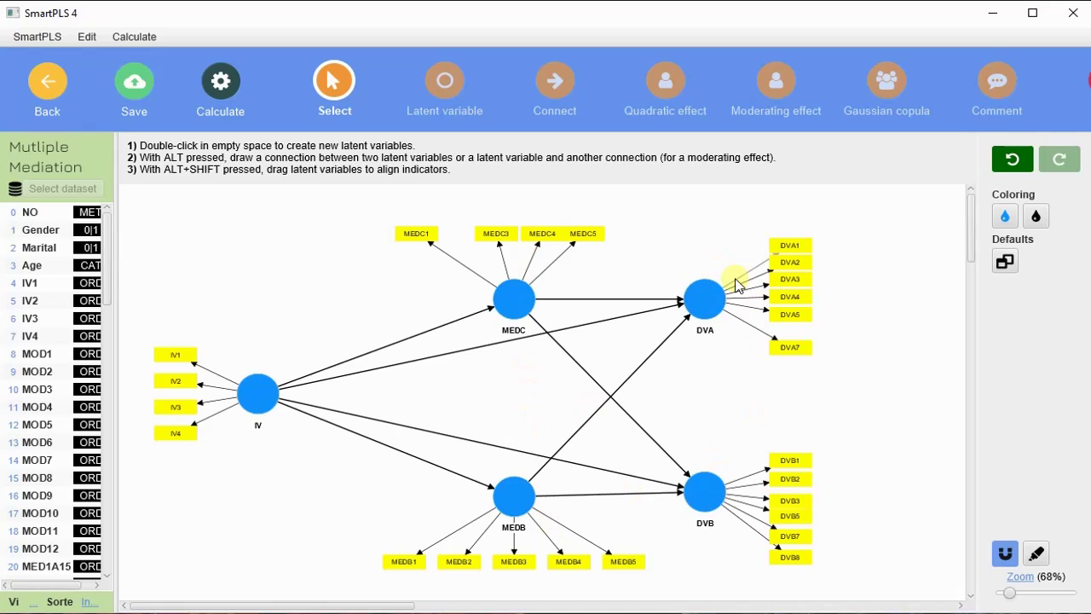
click(708, 495)
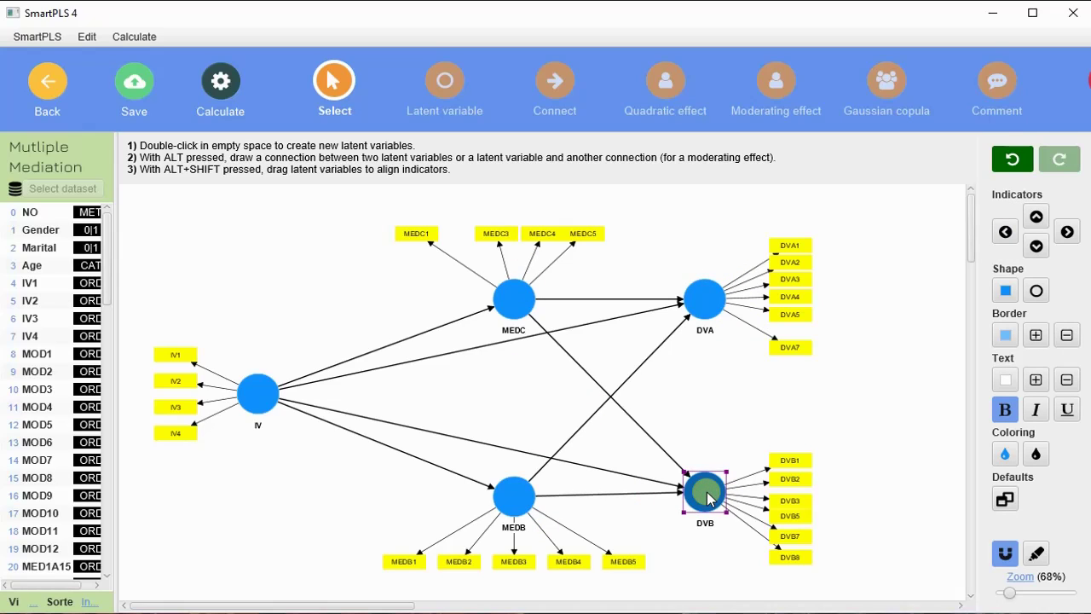
key(Delete)
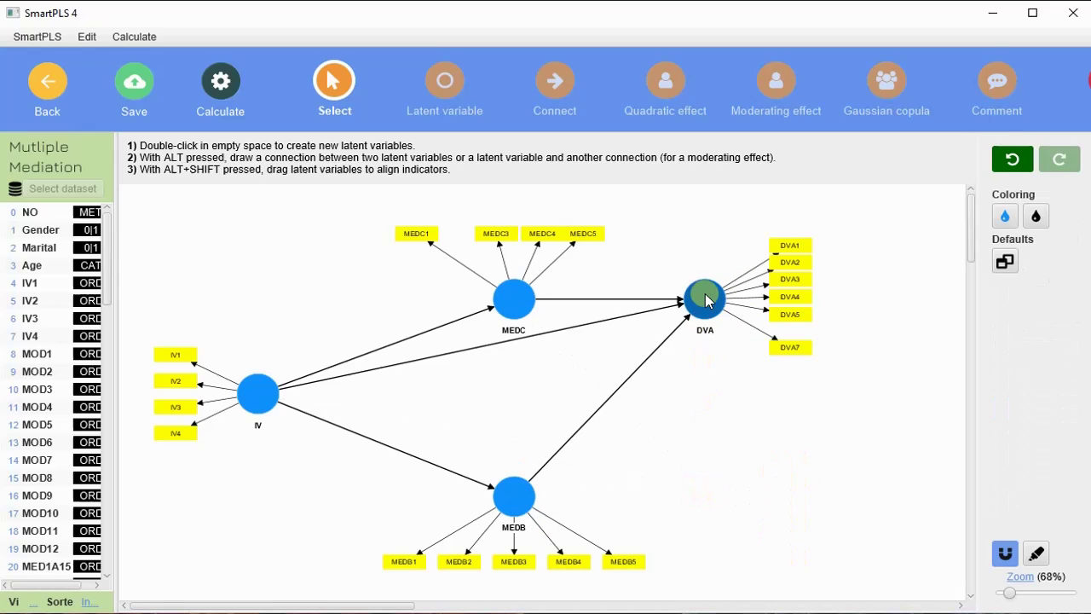
Rearrange IV, MEDB, MEDC and DVA into a compact diamond, with IV level with DVA and MEDC1 beside its neighbouring indicators.
drag(705, 300, 714, 390)
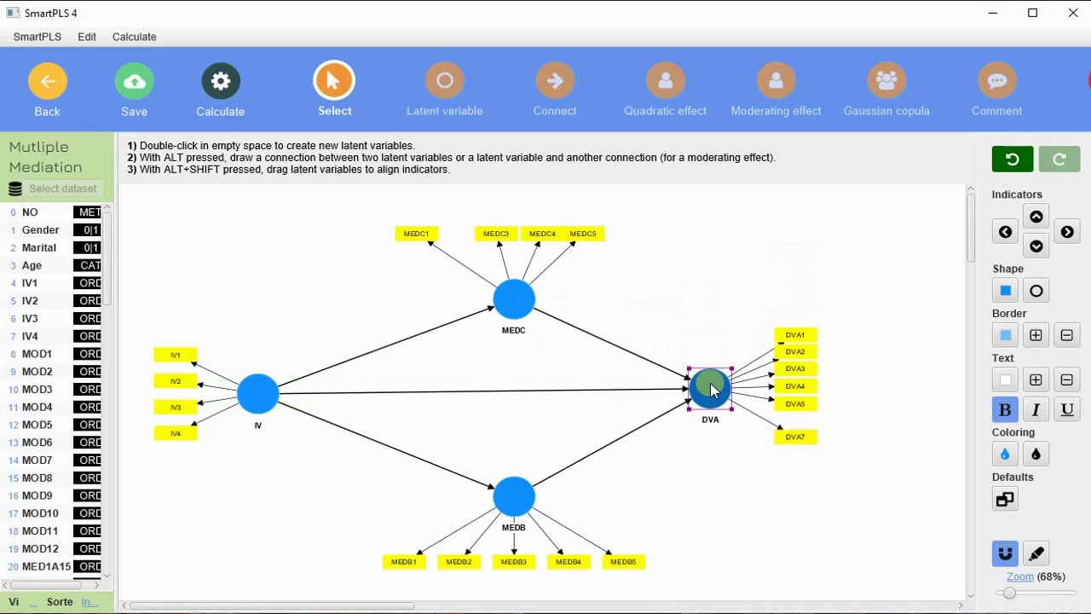
drag(258, 392, 358, 382)
drag(516, 496, 535, 464)
mouse_move(516, 307)
mouse_down()
mouse_move(551, 305)
mouse_move(518, 311)
mouse_up()
drag(443, 244, 477, 252)
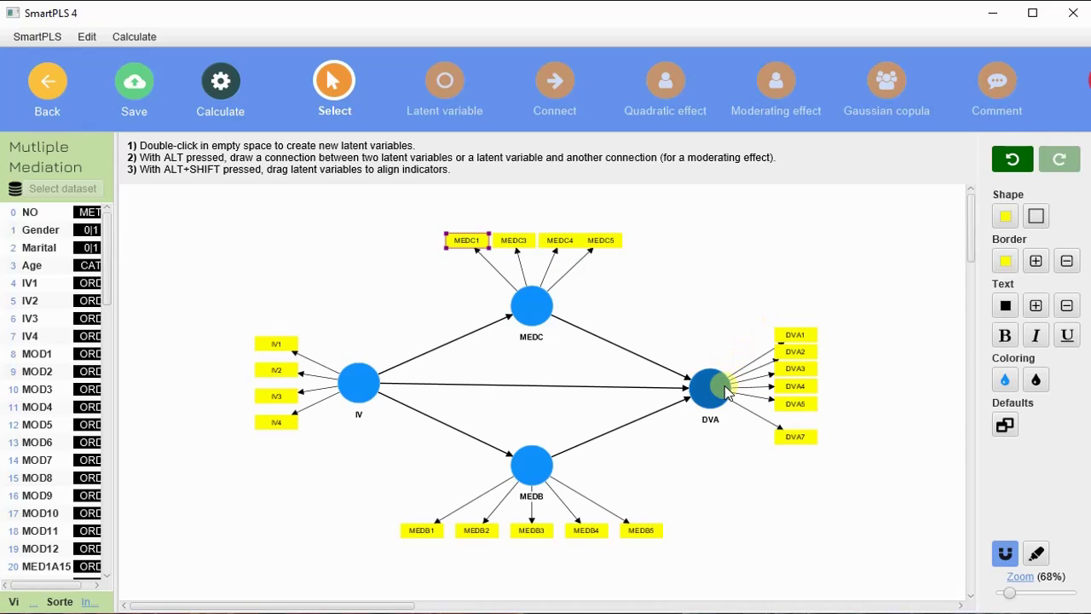
drag(720, 388, 701, 383)
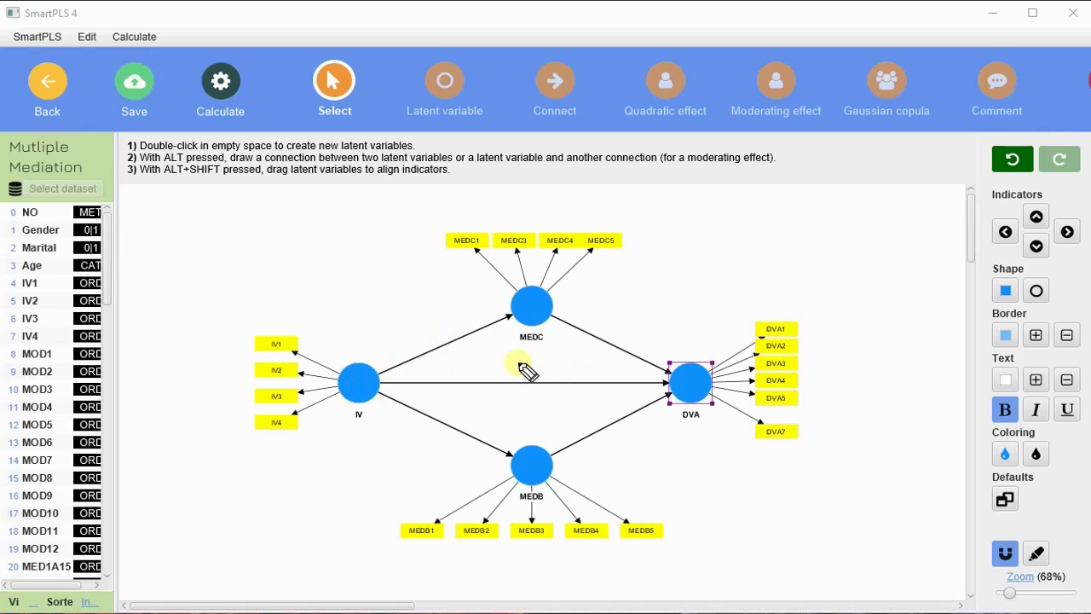
Handwrite pen annotations "Direct" on the IV–DVA path, "Med 1" above MEDC and "Med 2" below MEDB.
mouse_move(522, 368)
mouse_down()
mouse_move(553, 377)
mouse_move(584, 367)
mouse_up()
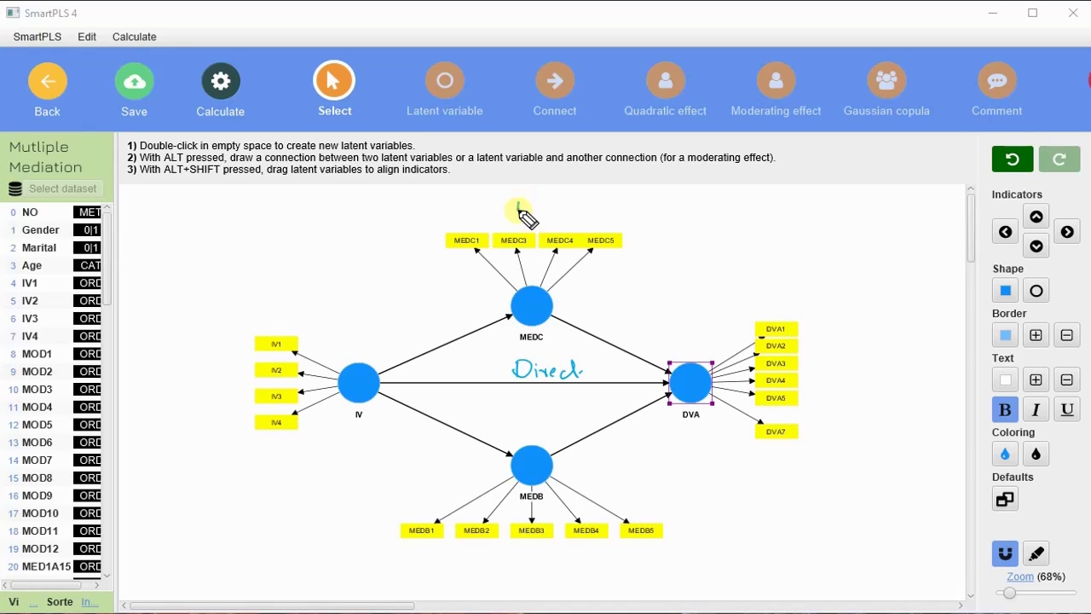
drag(519, 208, 579, 203)
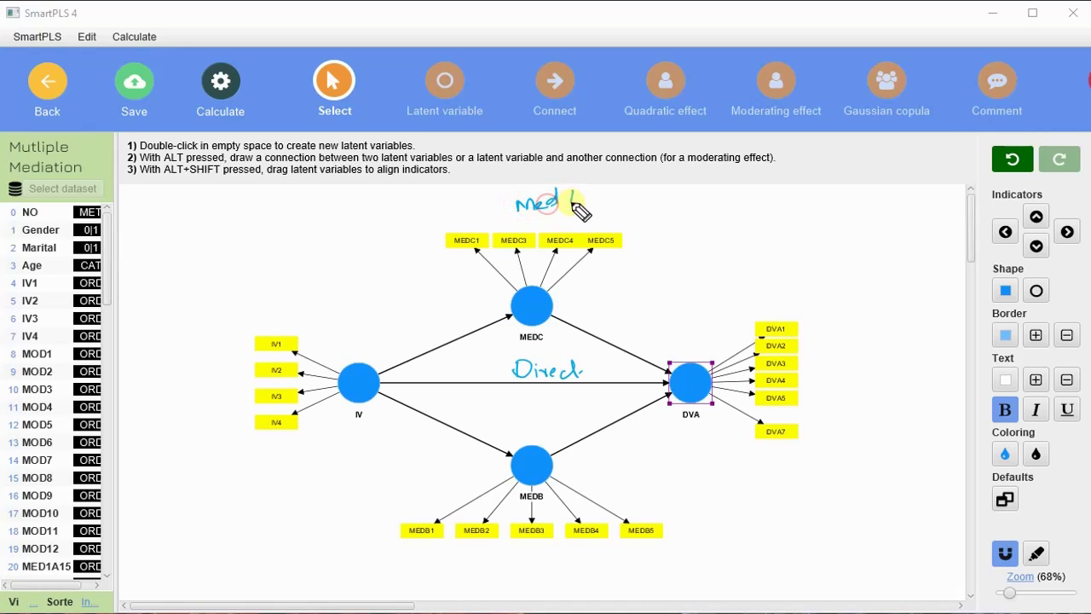
drag(530, 564, 576, 569)
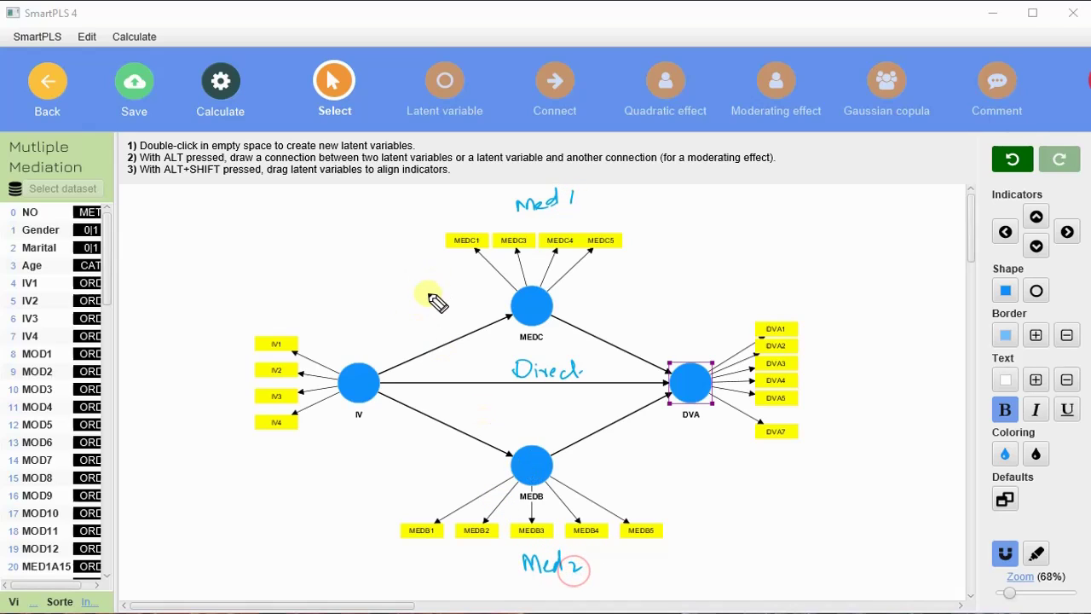
Annotate the IV–MEDC path as A and the MEDC–DVA path as B, and handwrite "Indirect path = A x B".
mouse_move(439, 345)
mouse_down()
mouse_move(427, 336)
mouse_move(433, 327)
mouse_up()
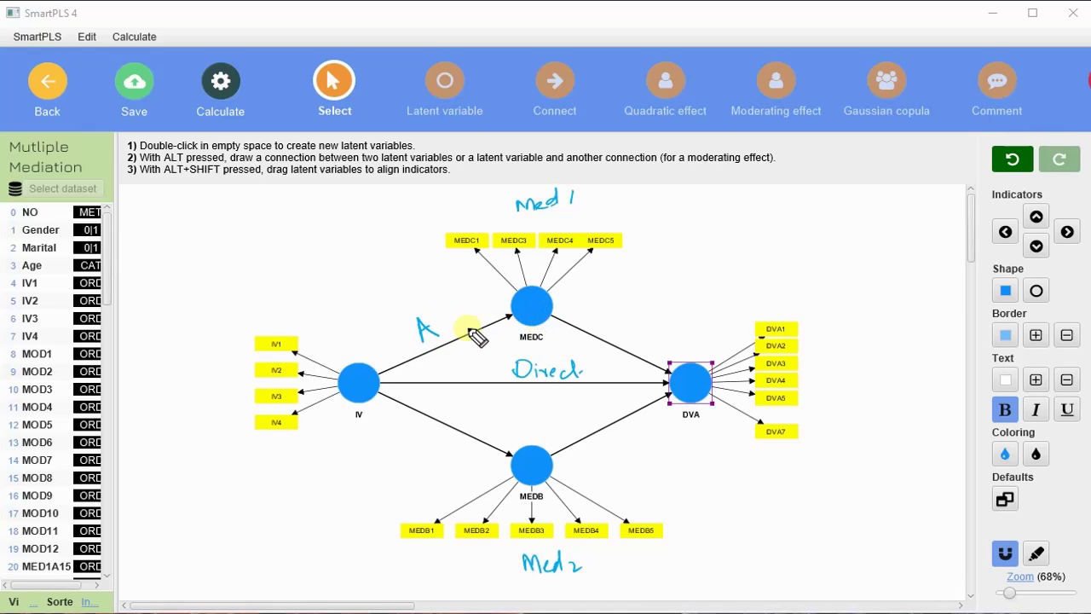
mouse_move(641, 312)
mouse_down()
mouse_move(645, 341)
mouse_move(636, 338)
mouse_up()
mouse_move(673, 247)
mouse_down()
mouse_move(672, 273)
mouse_move(706, 261)
mouse_move(724, 237)
mouse_move(723, 254)
mouse_move(775, 236)
mouse_move(778, 249)
mouse_move(861, 231)
mouse_move(853, 236)
mouse_move(906, 239)
mouse_move(894, 232)
mouse_up()
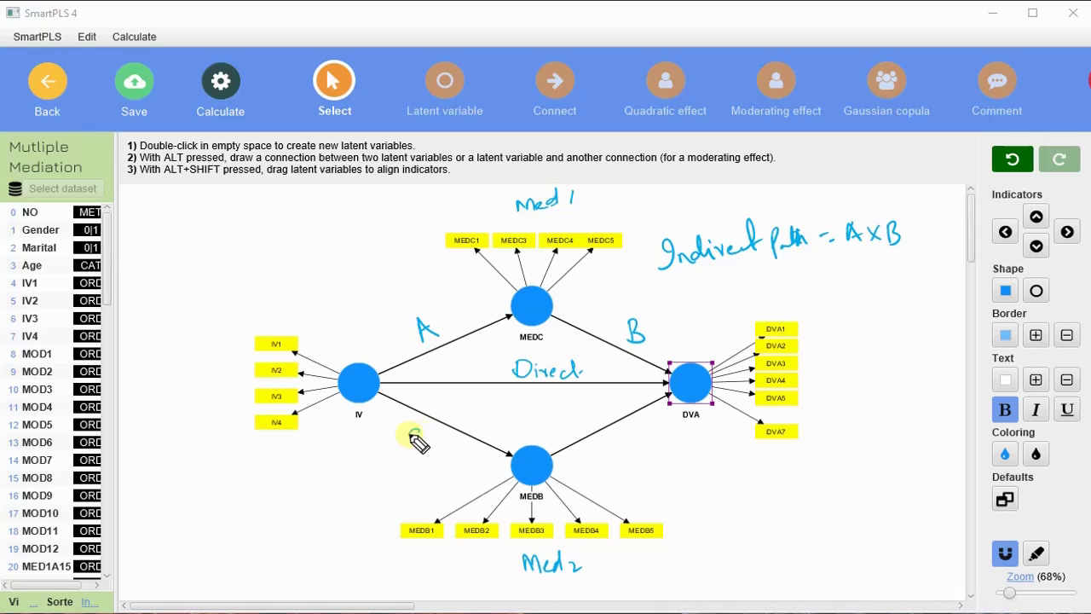
Annotate the IV–MEDB path as C and the MEDB–DVA path as D, and handwrite "Indire = C x D".
drag(418, 442, 431, 441)
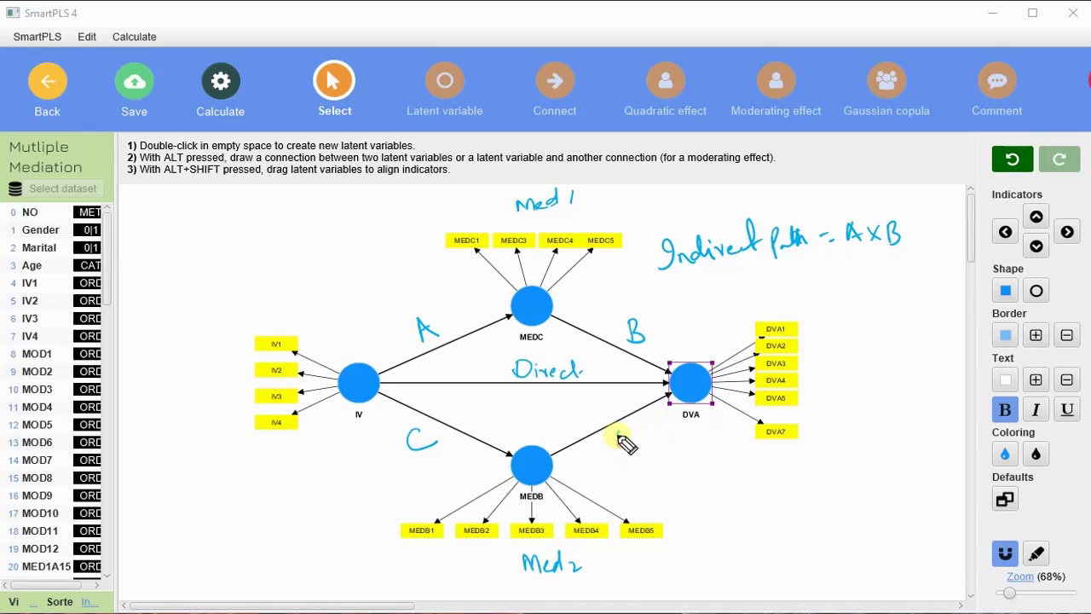
drag(620, 433, 621, 432)
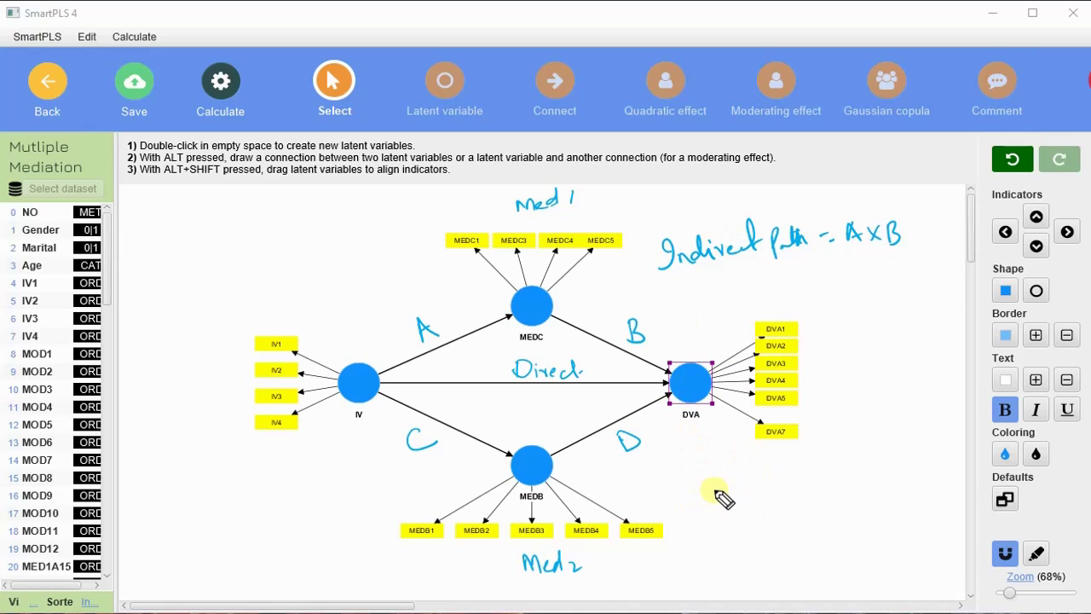
mouse_move(706, 484)
mouse_down()
mouse_move(708, 519)
mouse_move(723, 505)
mouse_move(755, 515)
mouse_move(756, 497)
mouse_move(775, 506)
mouse_move(870, 478)
mouse_move(877, 486)
mouse_move(895, 479)
mouse_move(878, 468)
mouse_move(880, 454)
mouse_move(887, 479)
mouse_move(892, 445)
mouse_up()
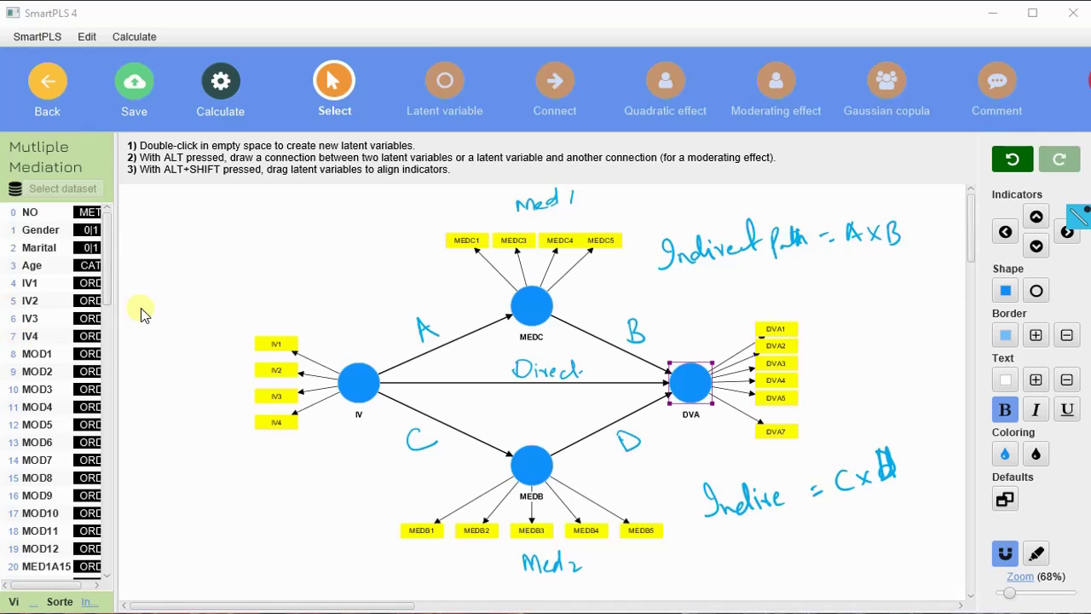
Widen the model's indicator list, open the Consistent PLS-SEM bootstrapping setup and clear the pen annotations.
mouse_move(116, 317)
mouse_down()
mouse_move(230, 318)
mouse_move(183, 299)
mouse_up()
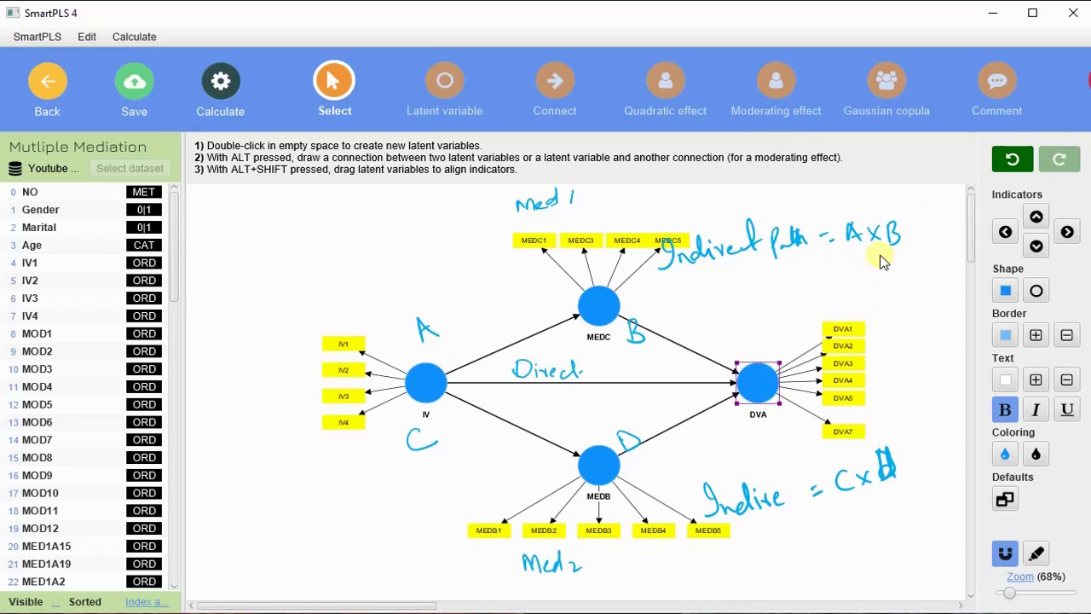
click(223, 85)
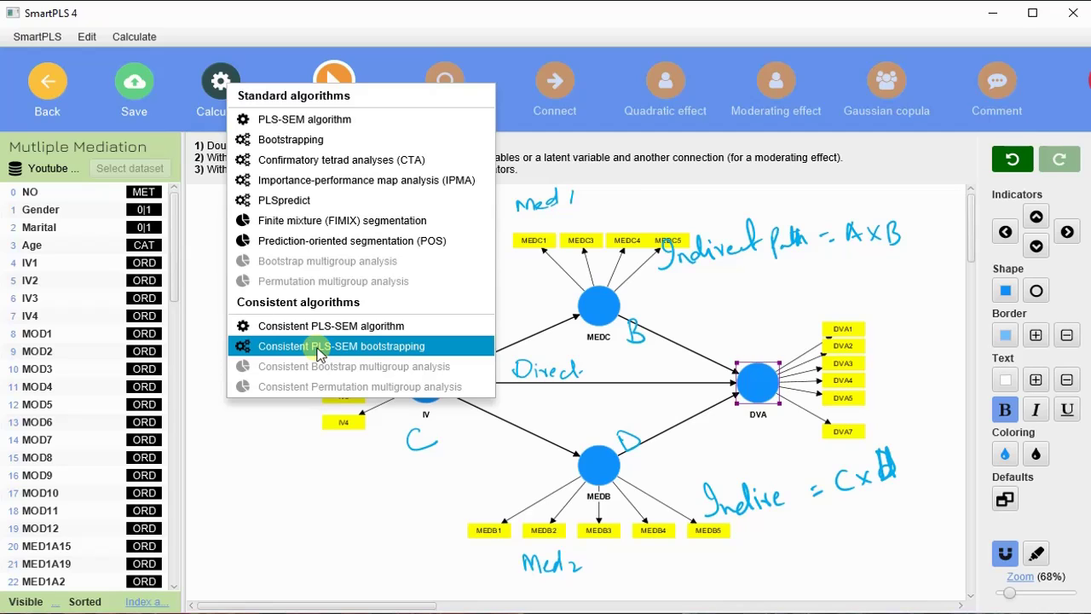
key(Escape)
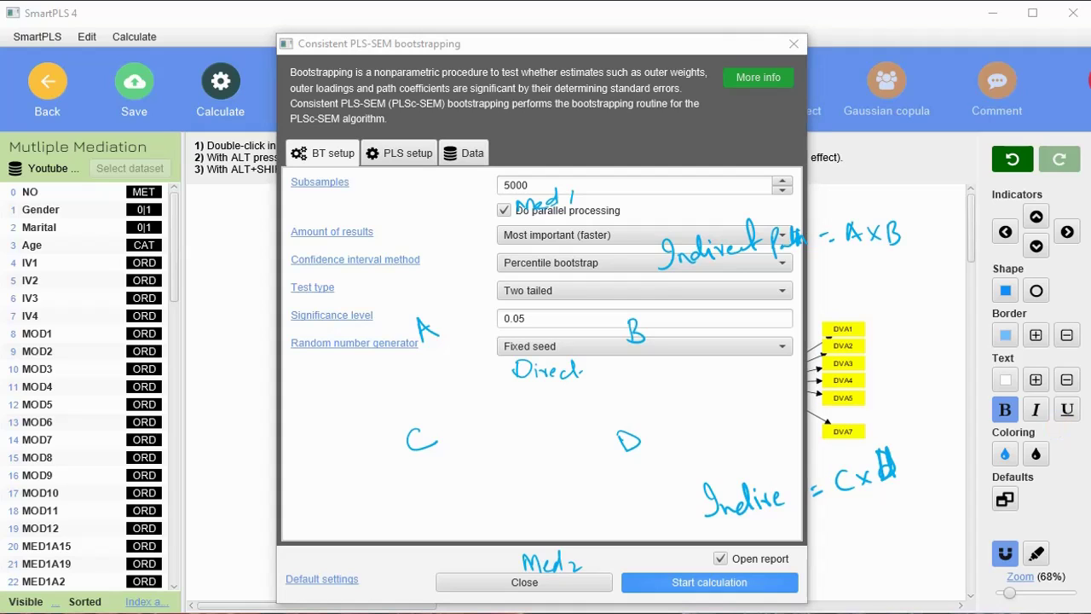
key(Escape)
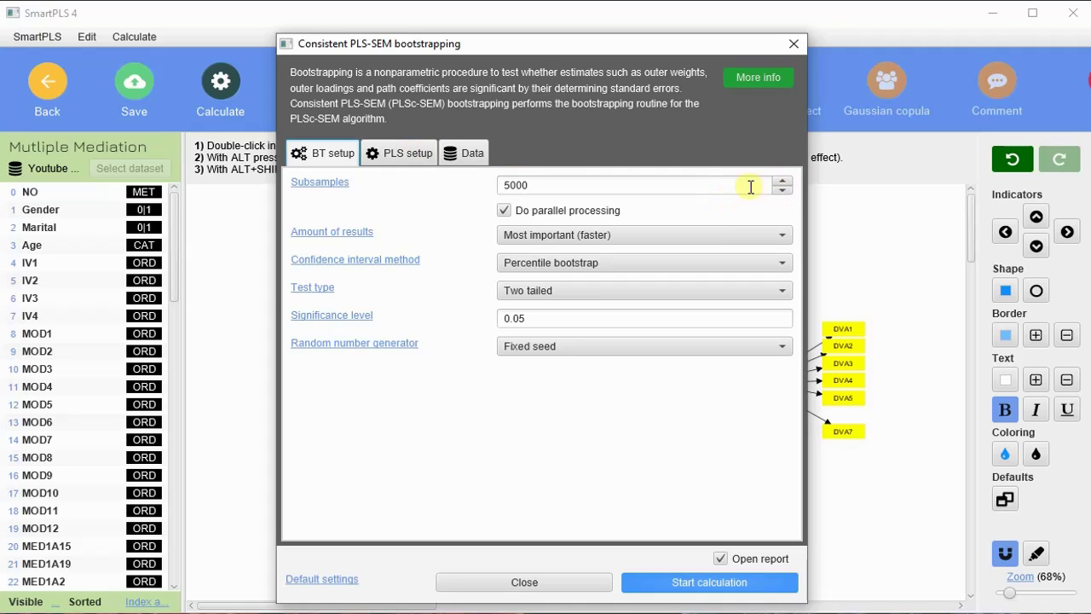
Set the weighting scheme to Path and run the consistent bootstrapping with 5000 subsamples and no weighting vector.
drag(558, 179, 500, 180)
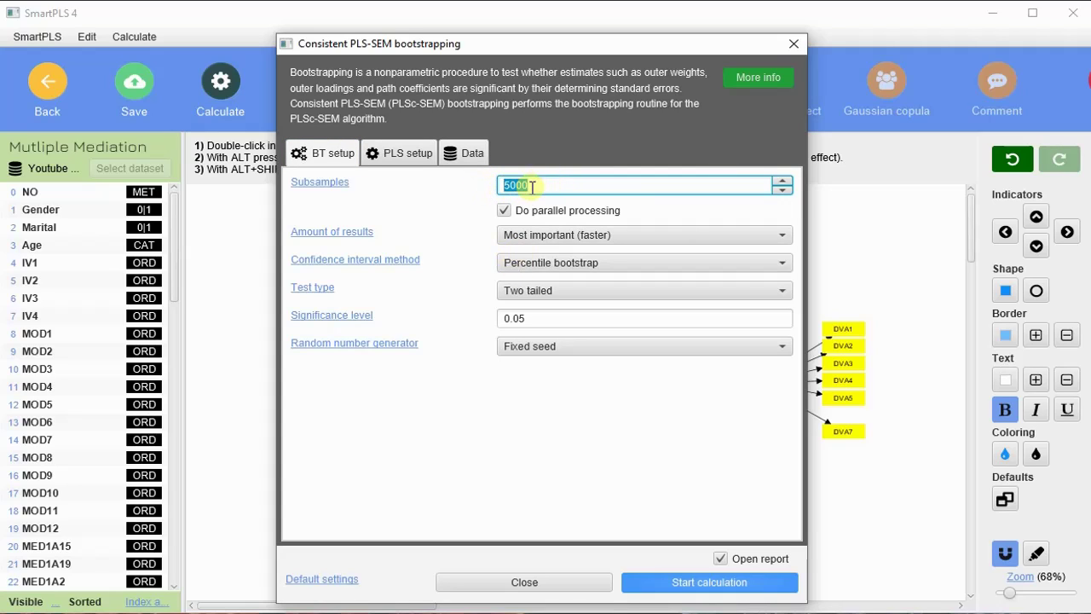
click(395, 156)
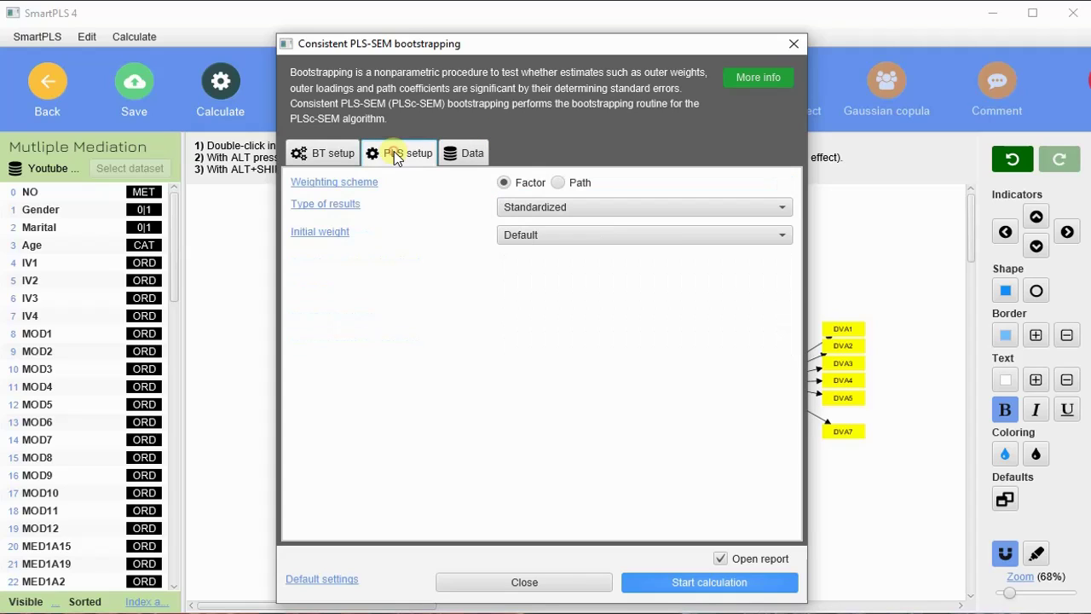
click(558, 184)
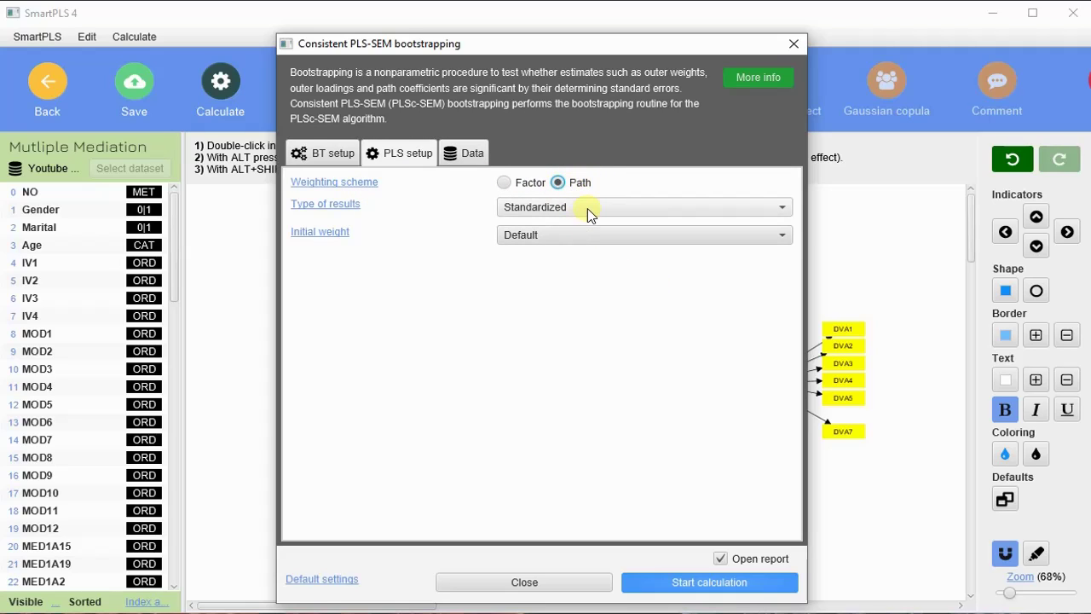
click(474, 154)
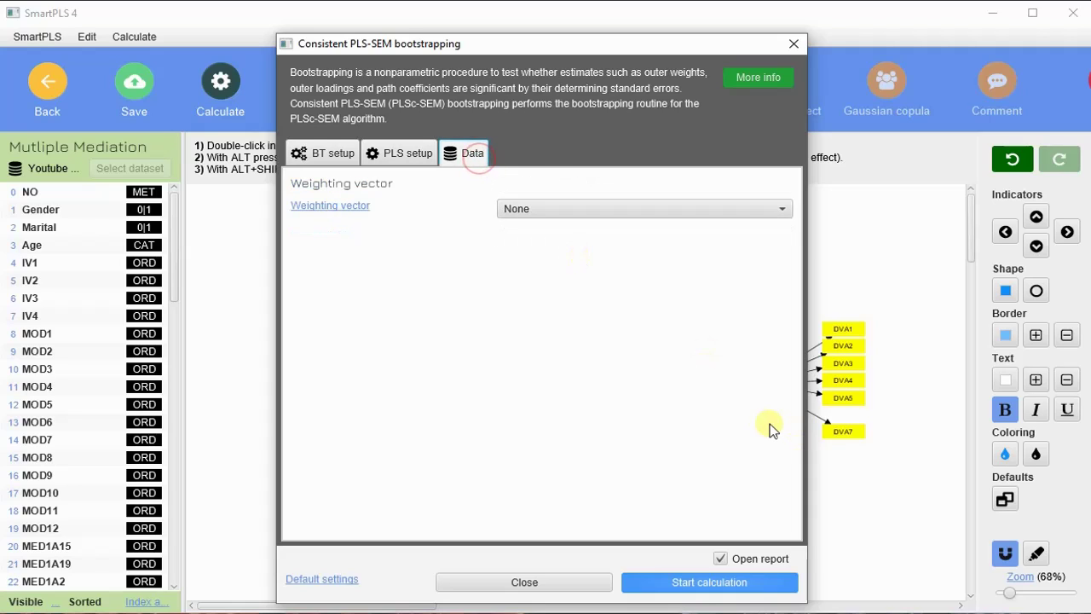
click(739, 585)
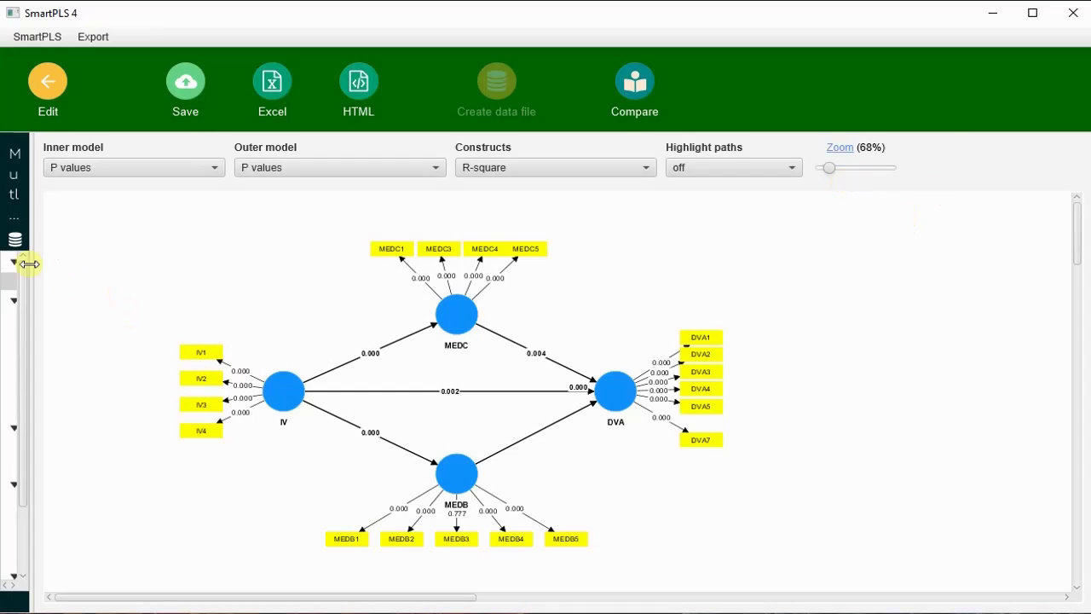
Widen the results list and examine the path p values in the graphical output at 100% zoom.
drag(31, 264, 212, 264)
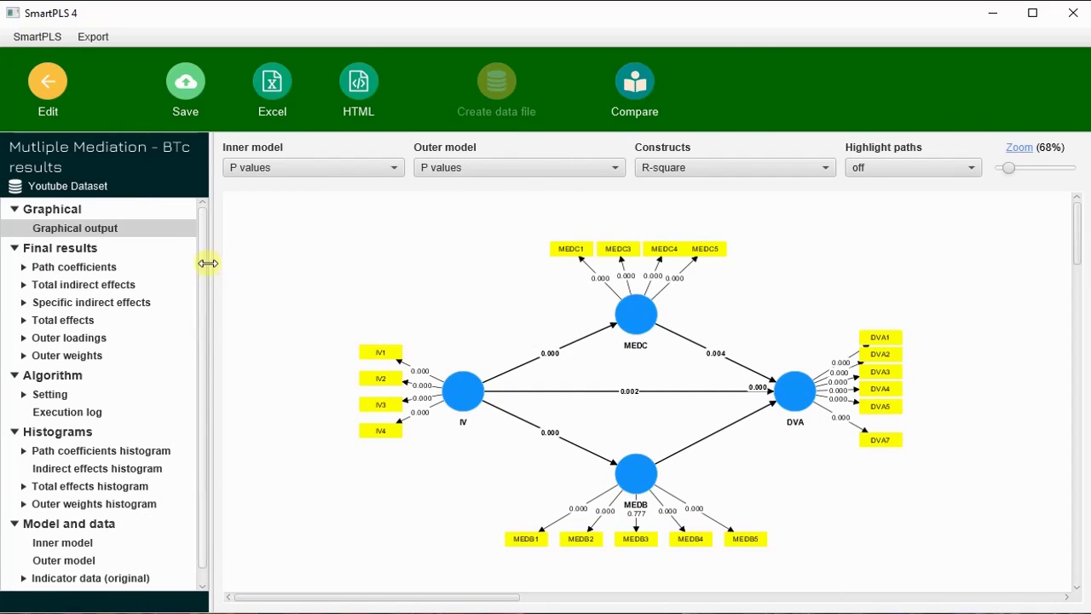
click(101, 230)
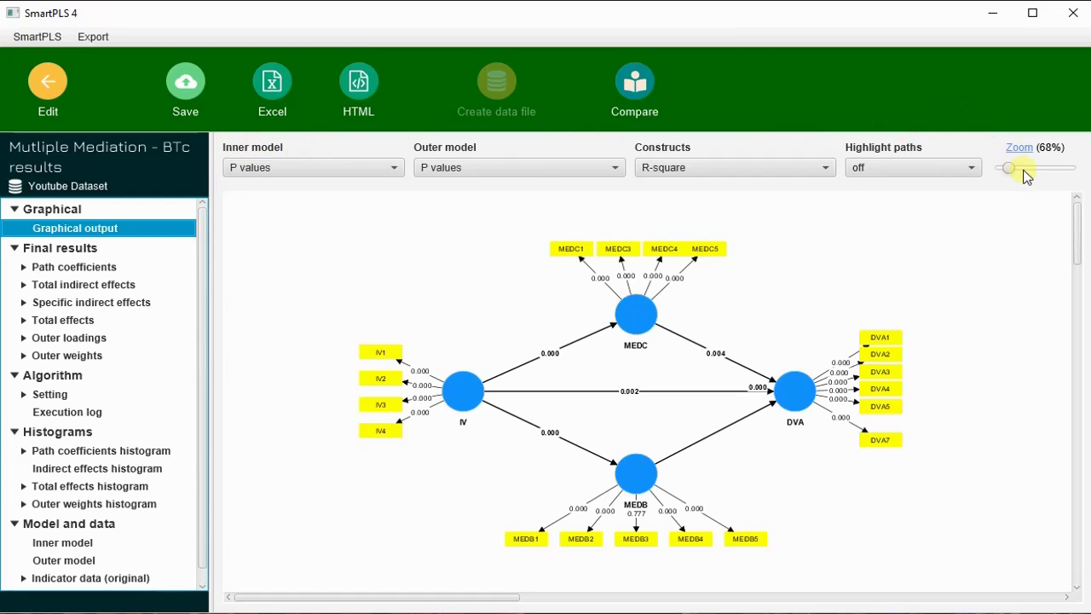
drag(1010, 168, 1015, 167)
scroll(609, 578, down, 3)
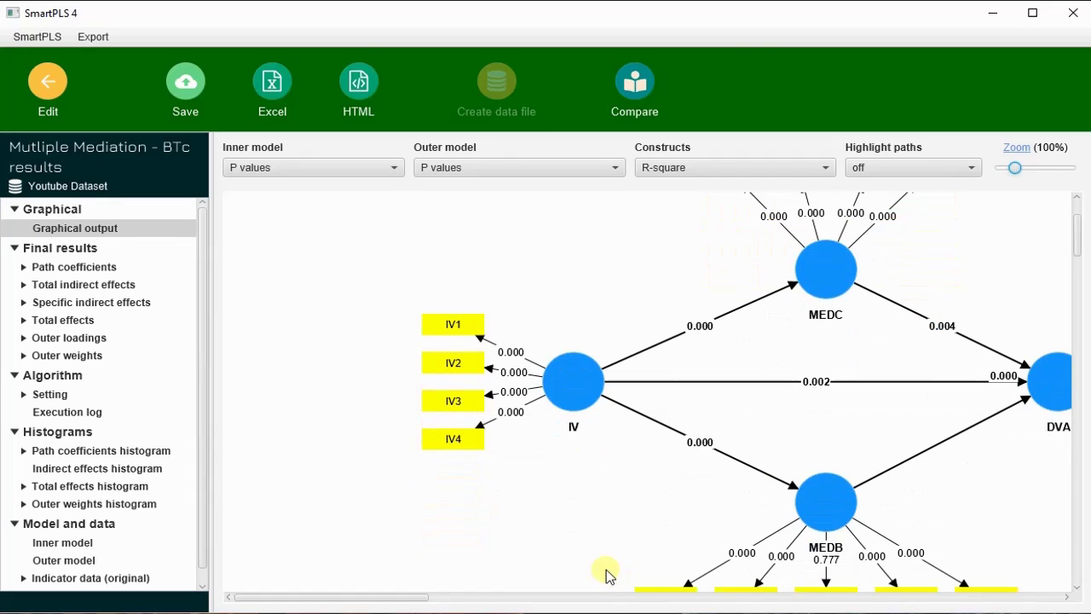
drag(390, 599, 441, 606)
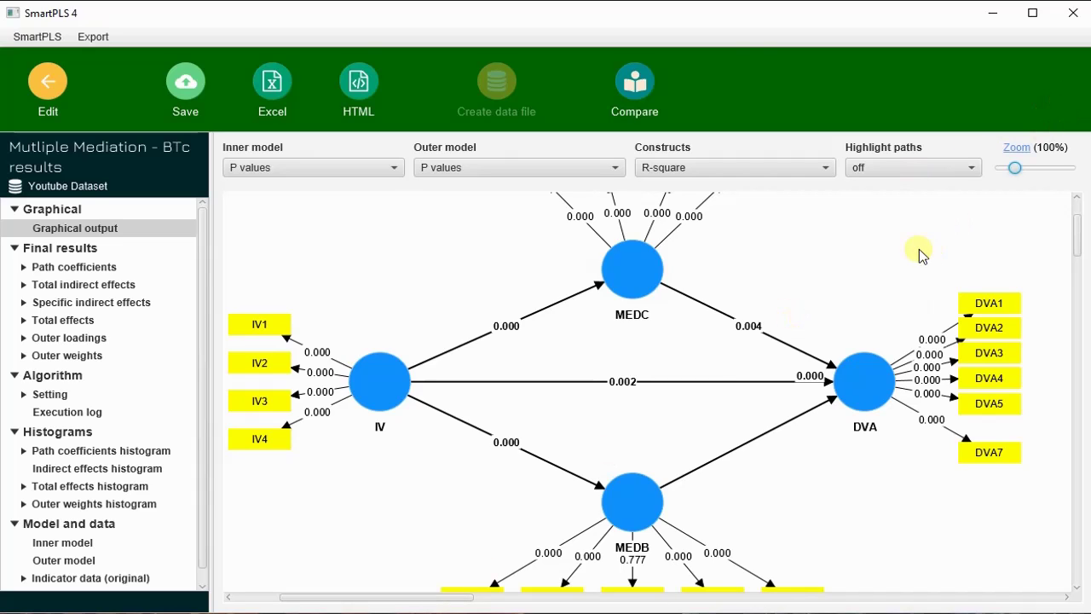
Display path coefficients and p values for the inner model and T values for the outer model in the graphical output.
drag(1016, 170, 1012, 168)
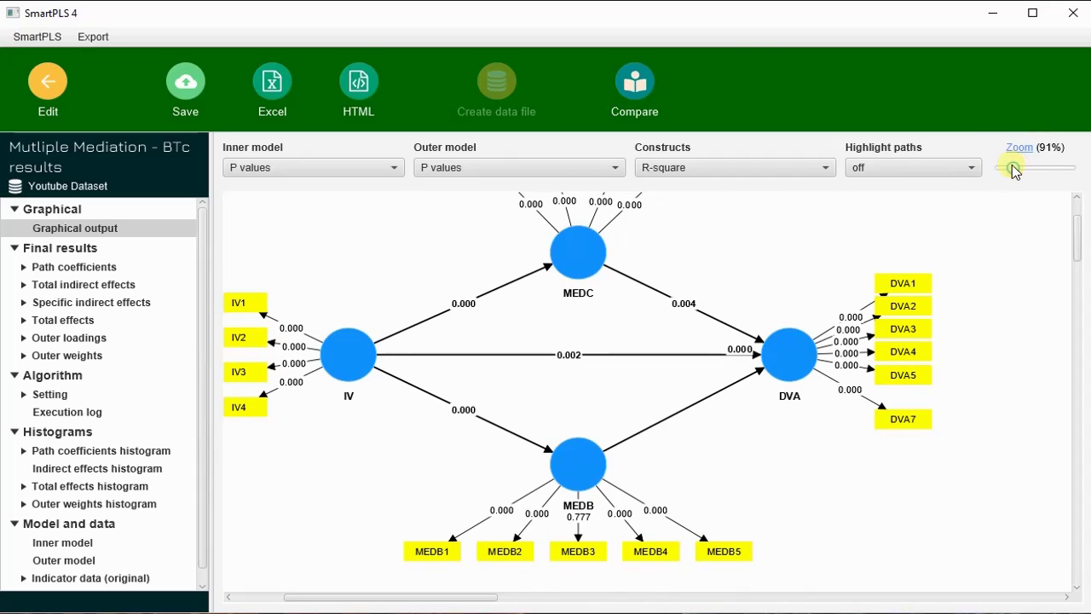
drag(478, 594, 464, 598)
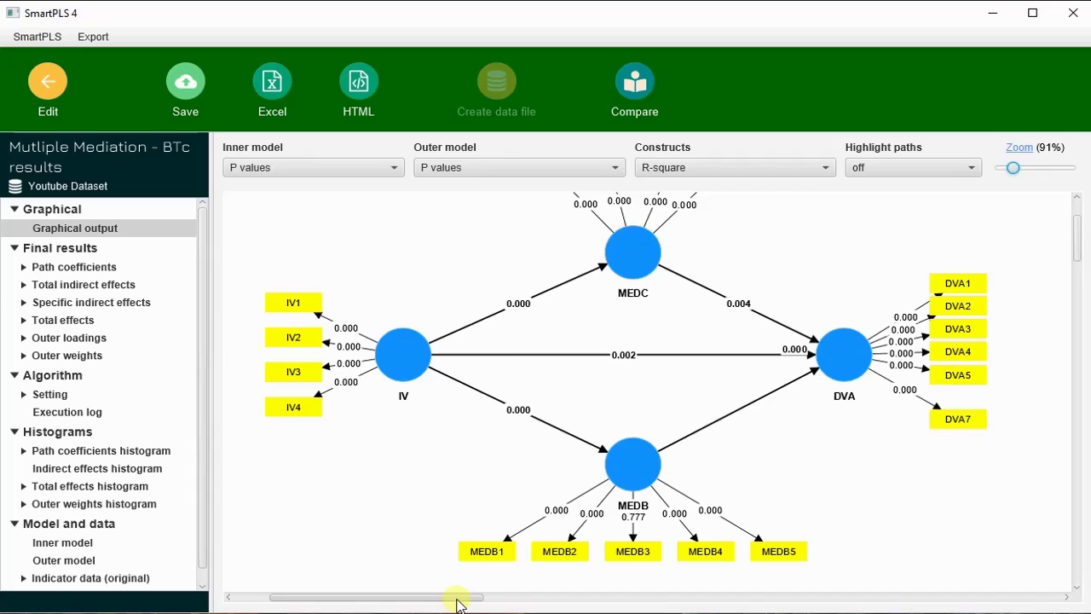
click(359, 164)
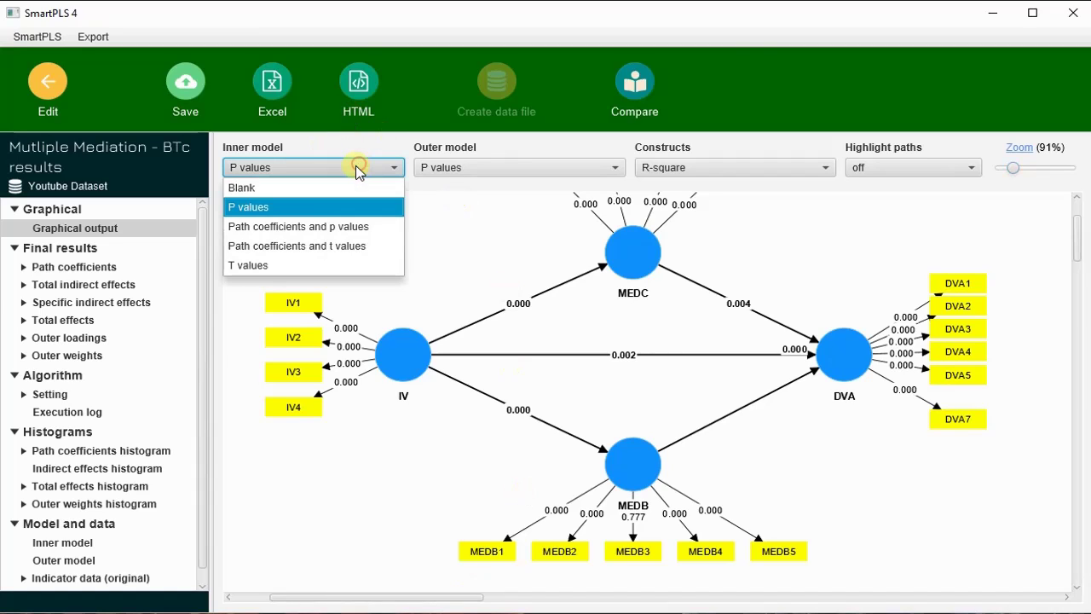
click(356, 232)
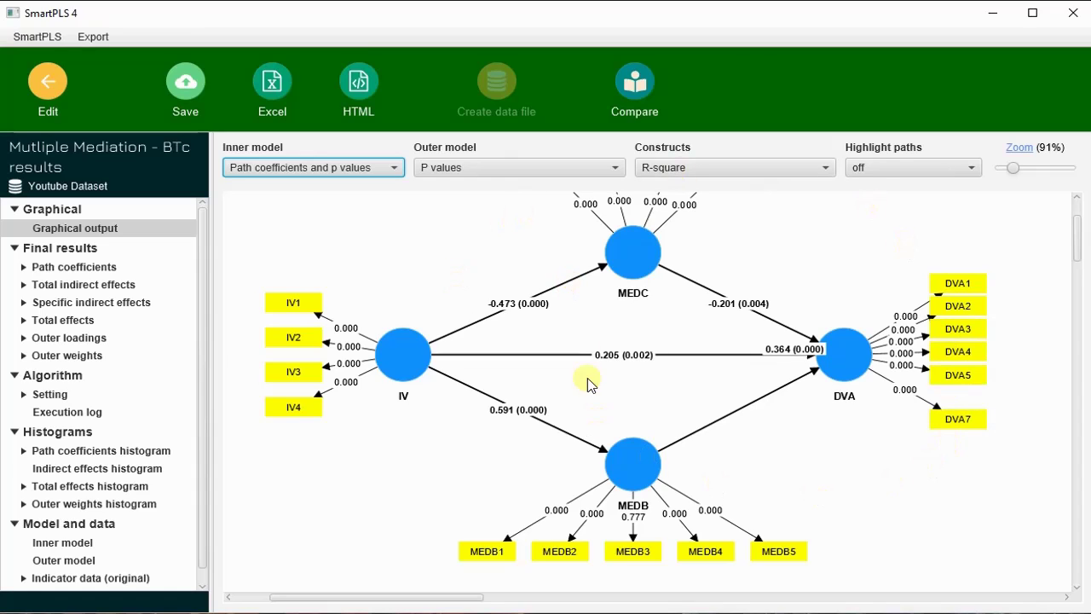
click(511, 168)
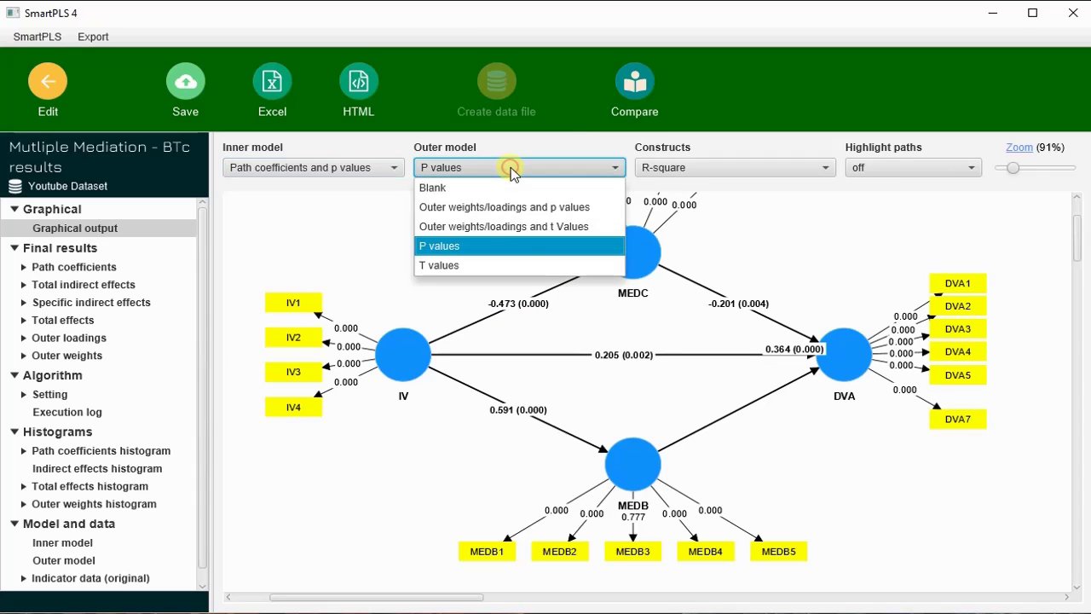
click(510, 266)
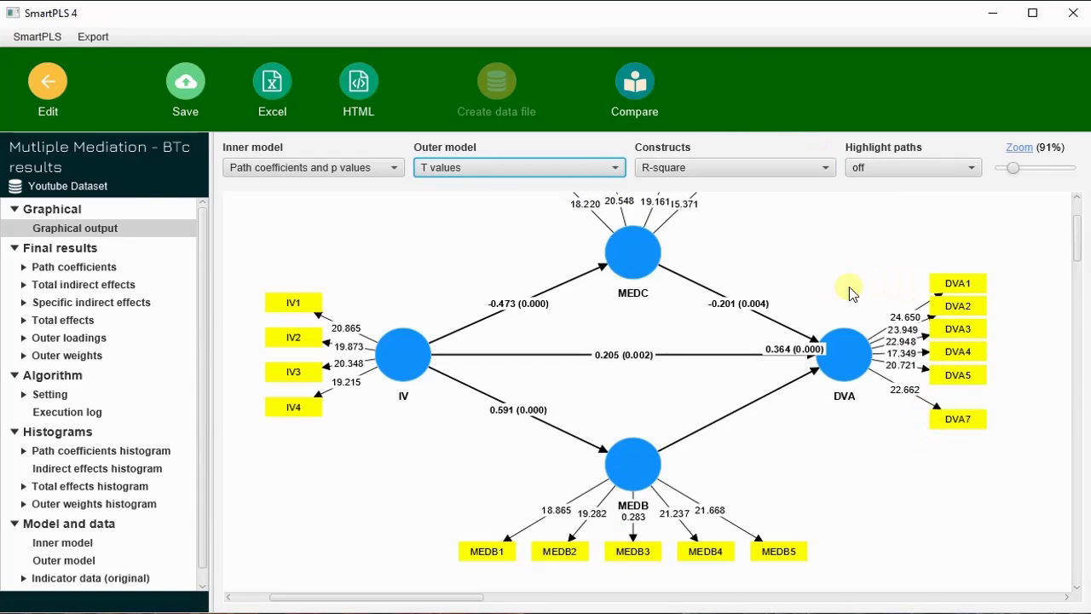
Move the label on the MEDC–DVA arrow onto the MEDB–DVA arrow, and the label beside DVA onto the MEDC–DVA arrow.
click(753, 307)
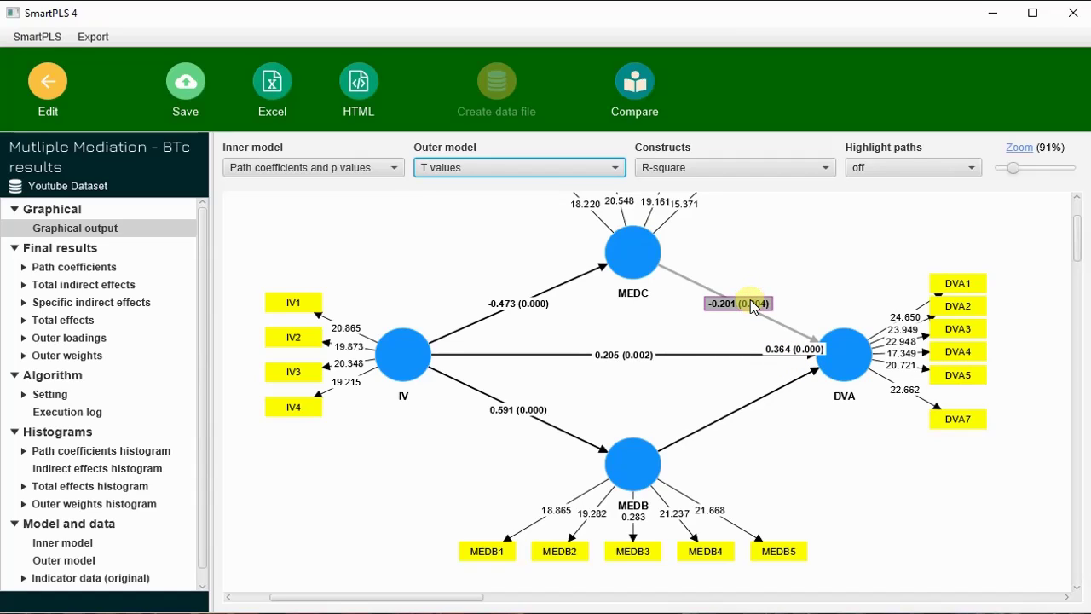
drag(752, 307, 772, 415)
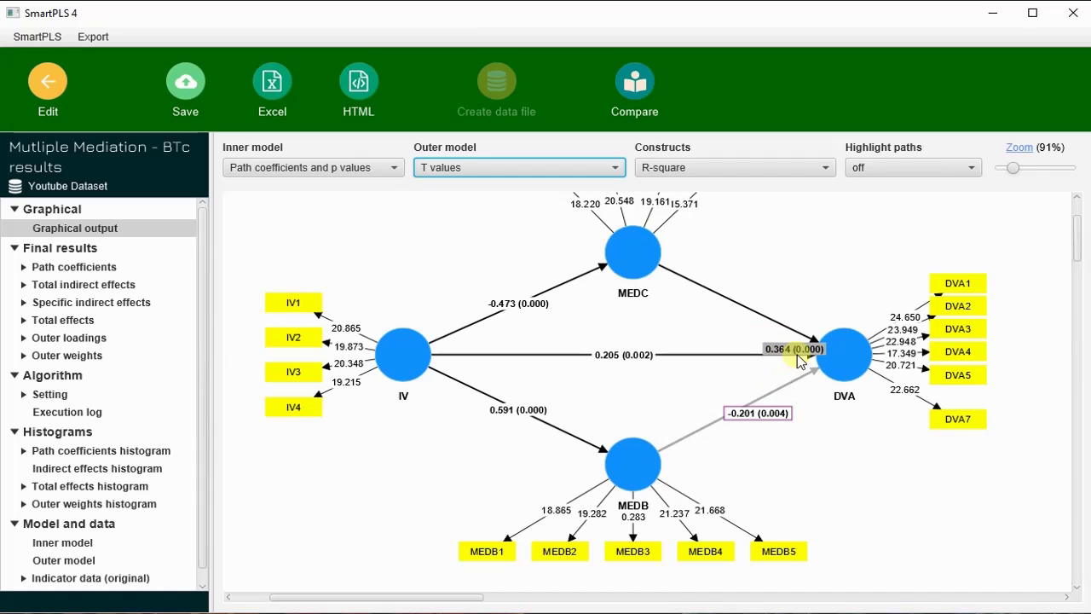
drag(802, 361, 766, 317)
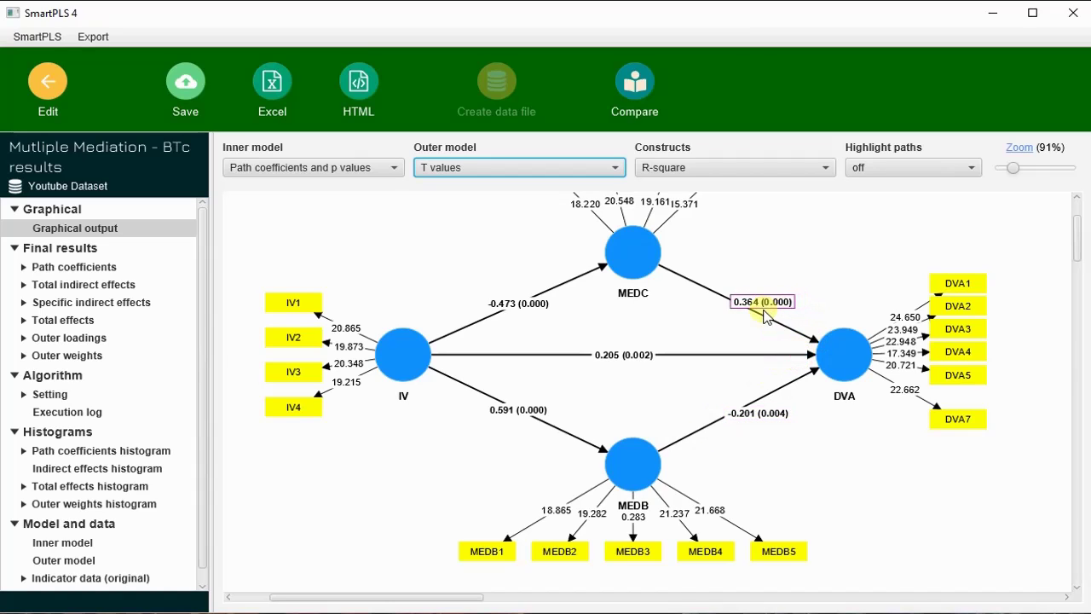
click(777, 311)
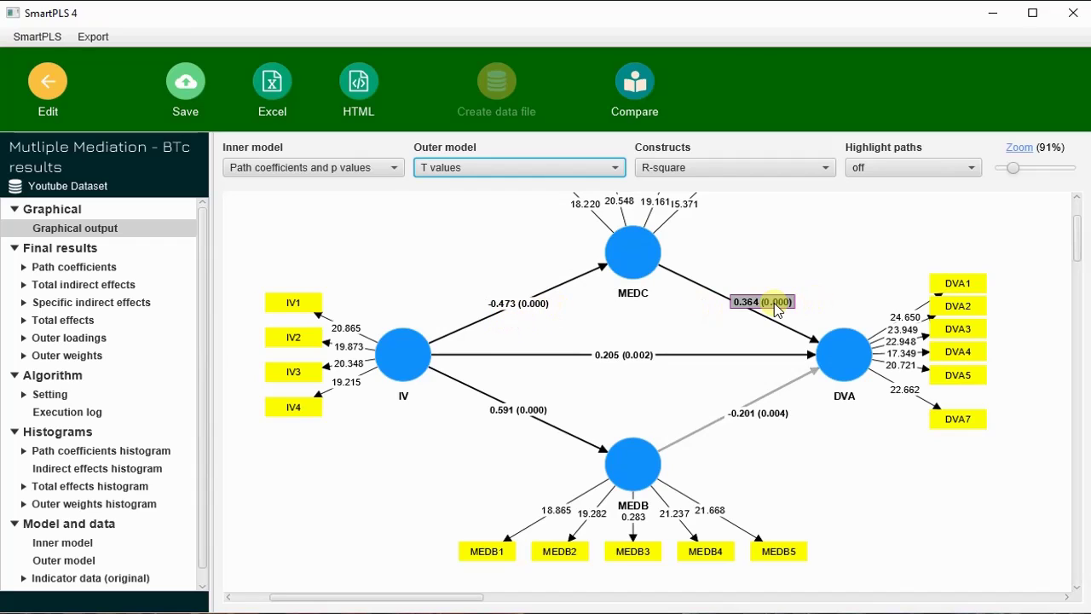
drag(777, 312, 773, 304)
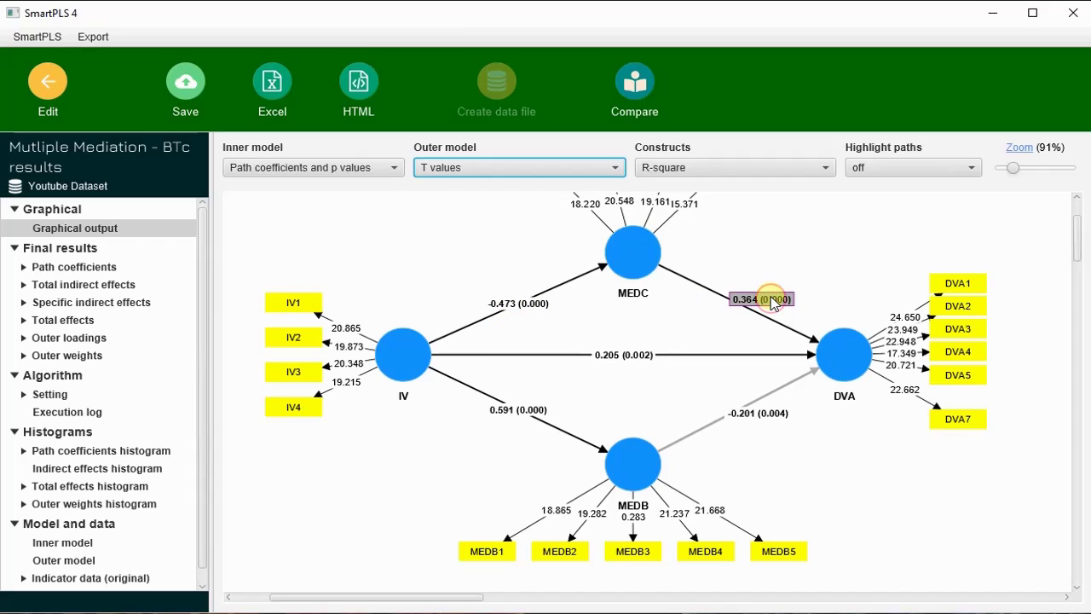
click(755, 227)
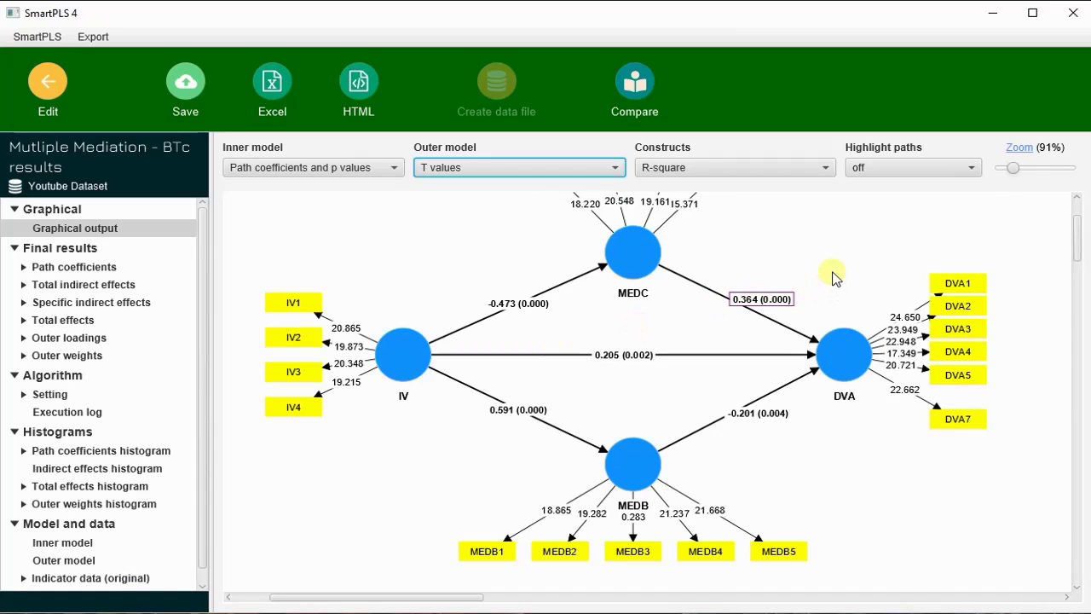
Examine the coefficients and p values of the paths between IV, MEDC, MEDB and DVA, ending at 100% zoom.
click(1029, 169)
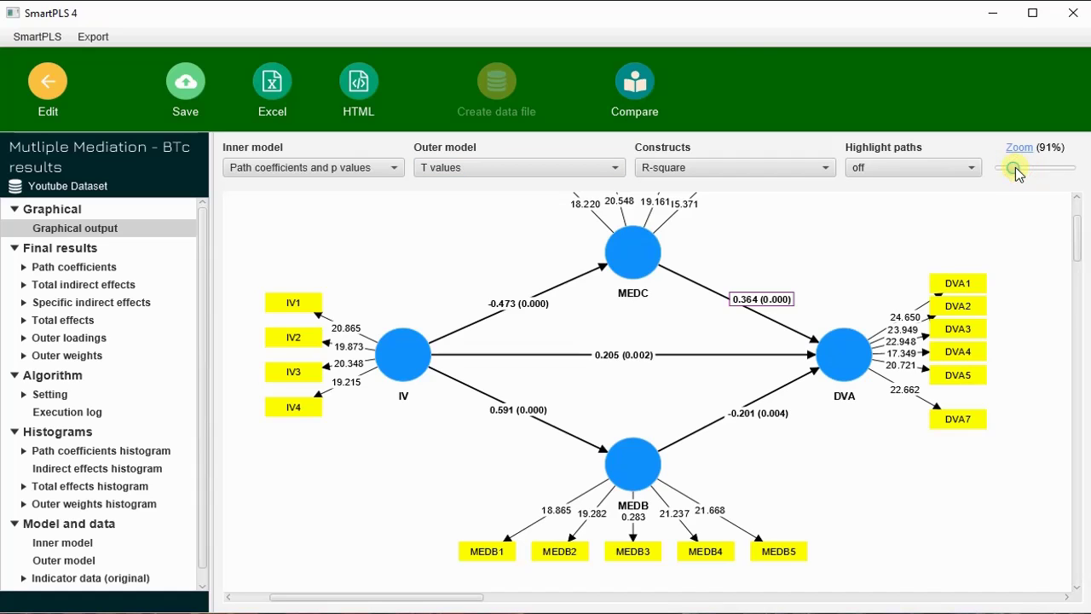
click(1034, 172)
drag(1034, 172, 1016, 176)
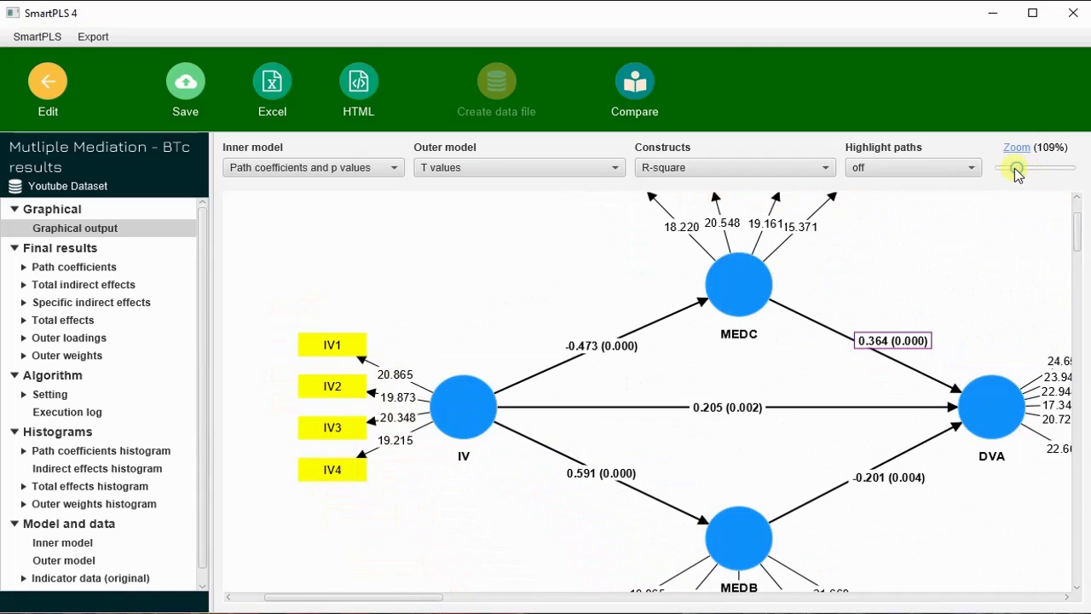
scroll(929, 380, down, 2)
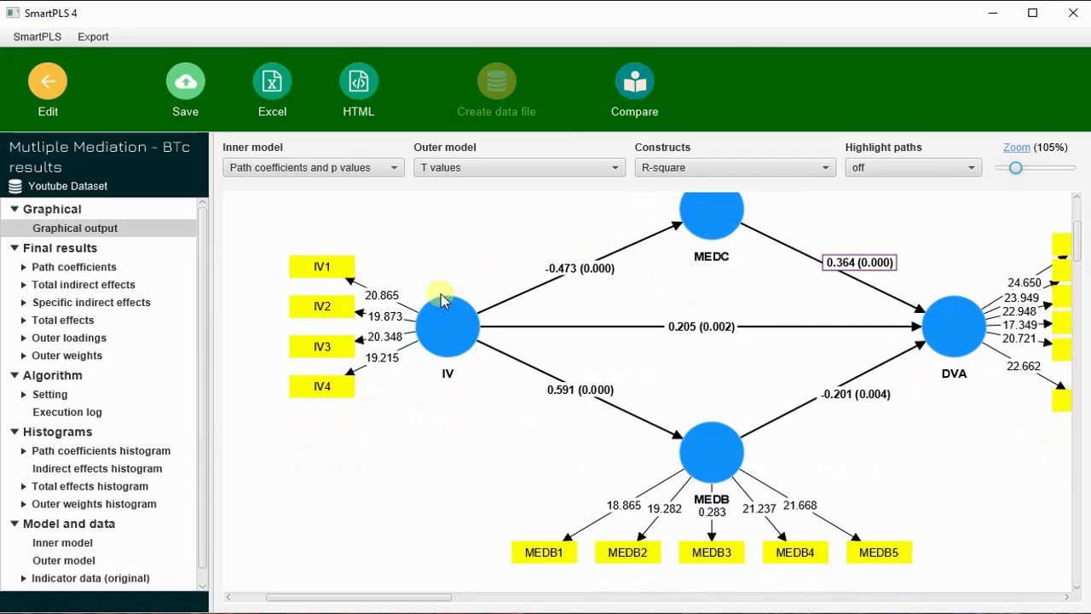
click(444, 334)
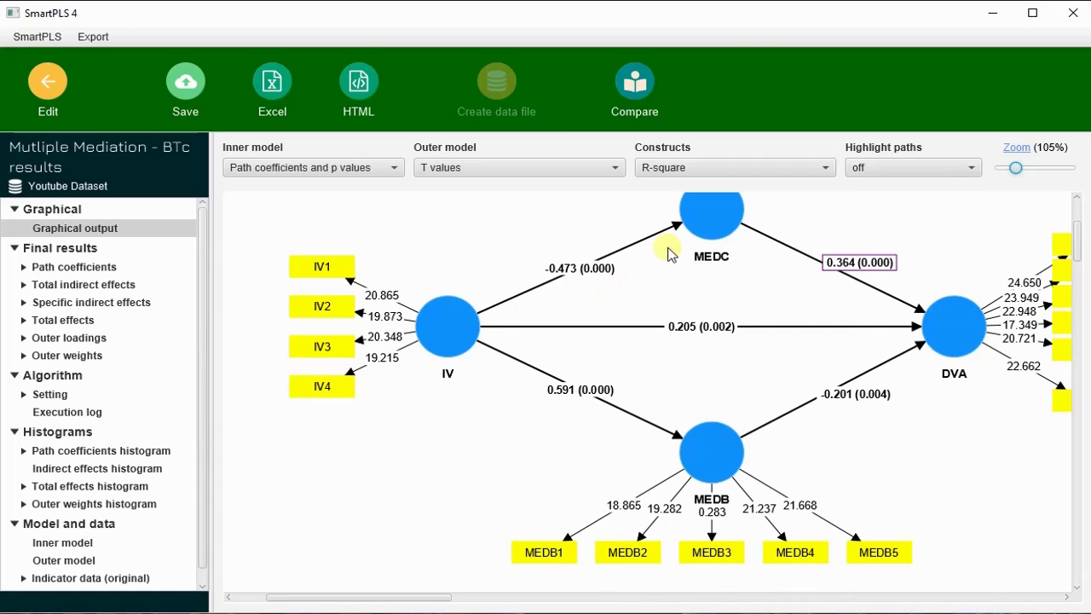
click(499, 303)
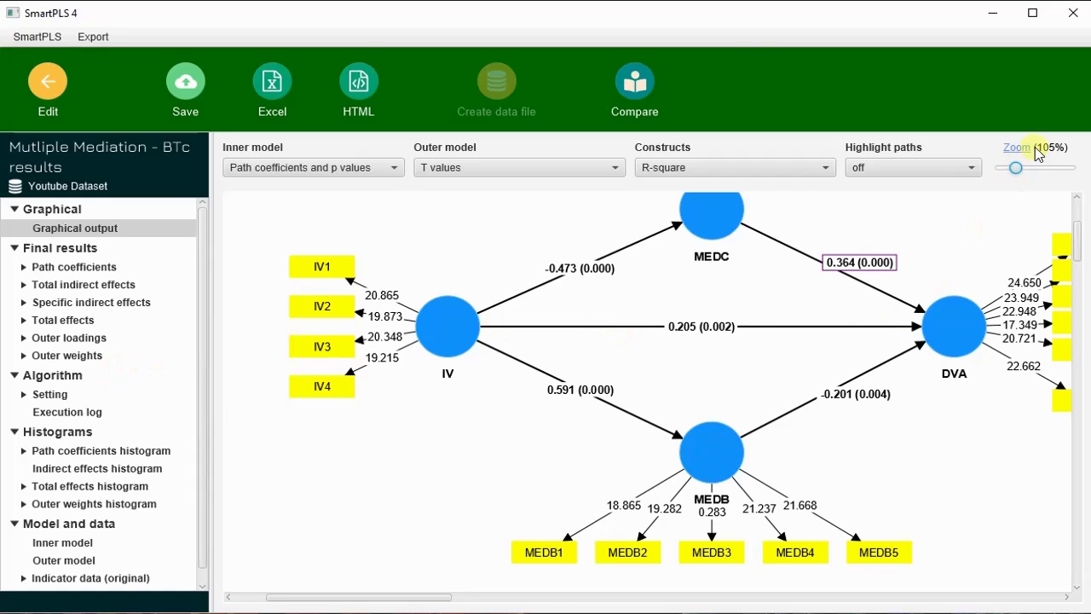
drag(1021, 174, 1013, 170)
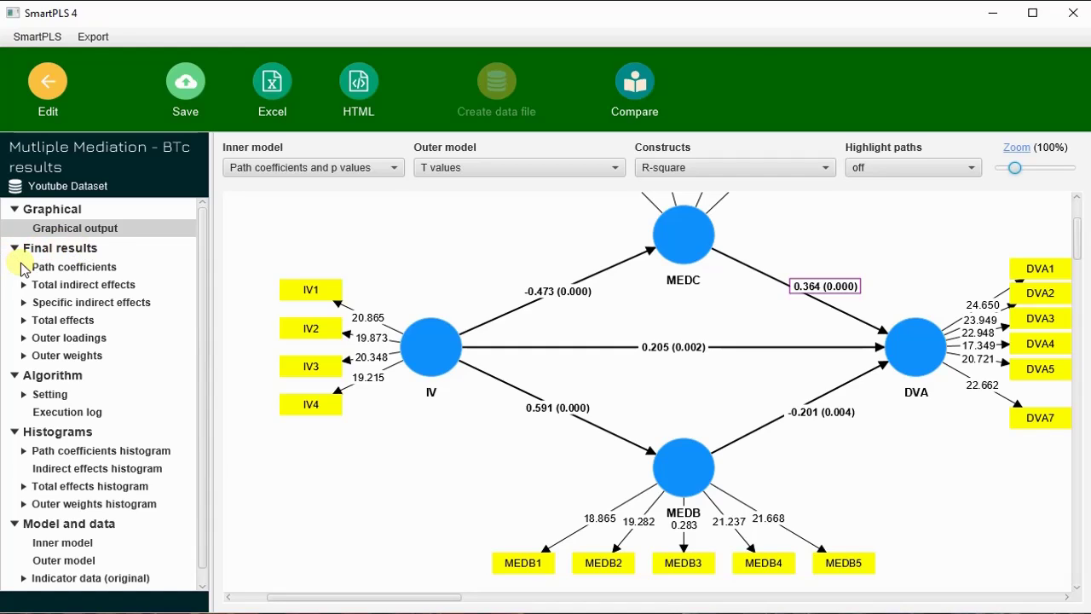
Show the path coefficients table with mean, STDEV, T values and p values, and handwrite "Sig" with ditto marks beside the p values.
click(24, 269)
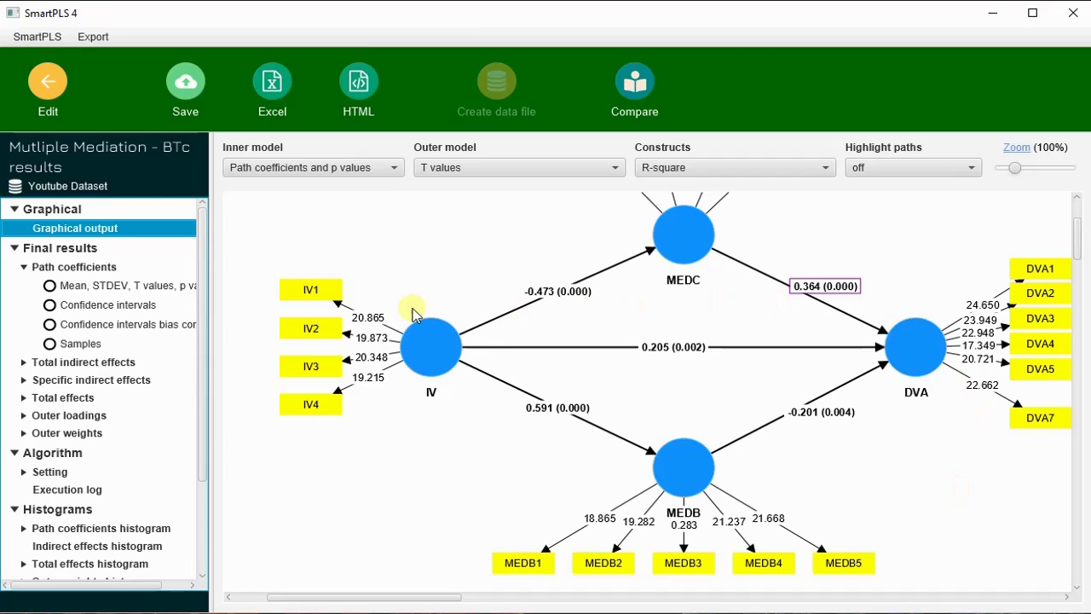
click(147, 290)
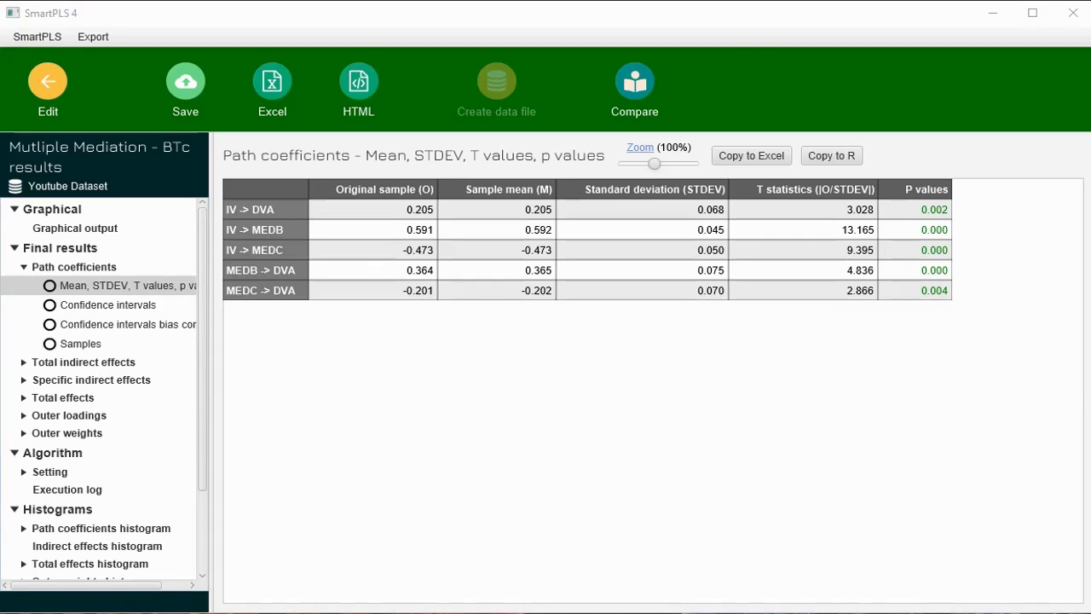
click(963, 207)
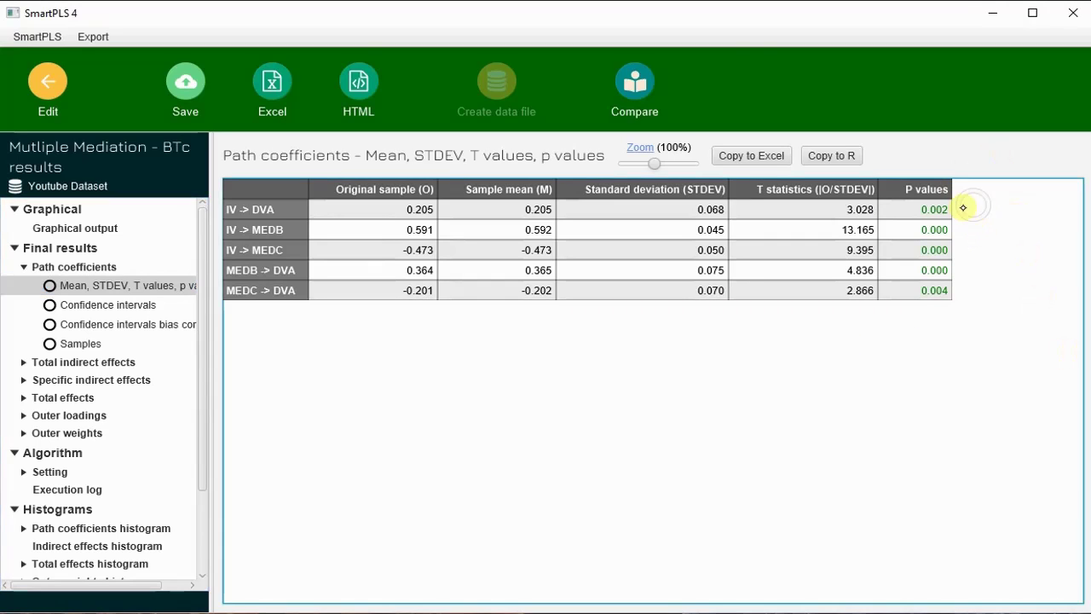
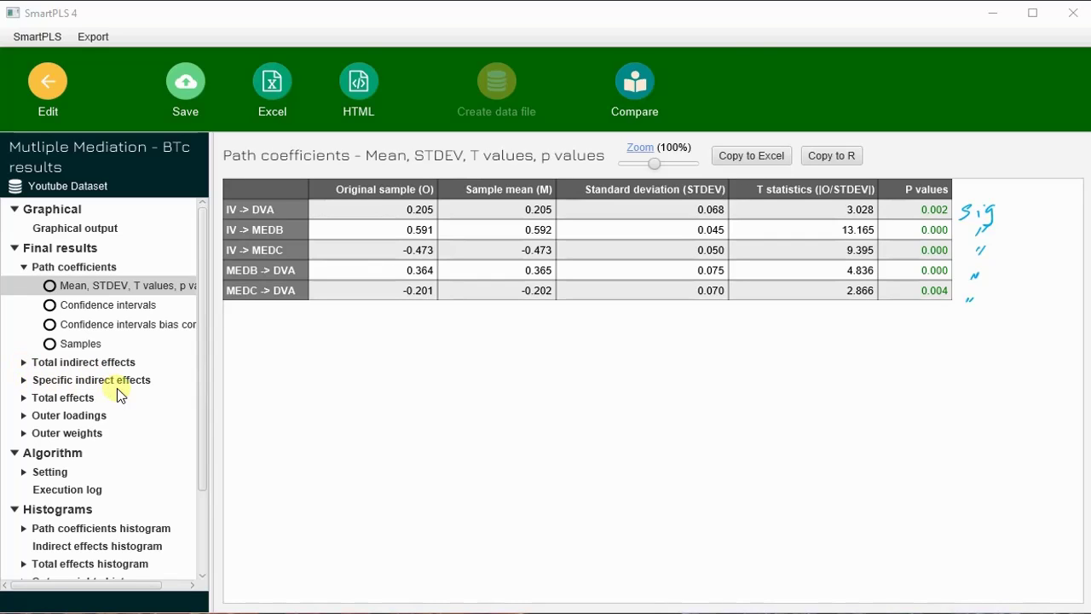
Show the specific indirect effects table with mean, STDEV, T values and p values, and handwrite IV, DV and Med1 below it.
click(24, 382)
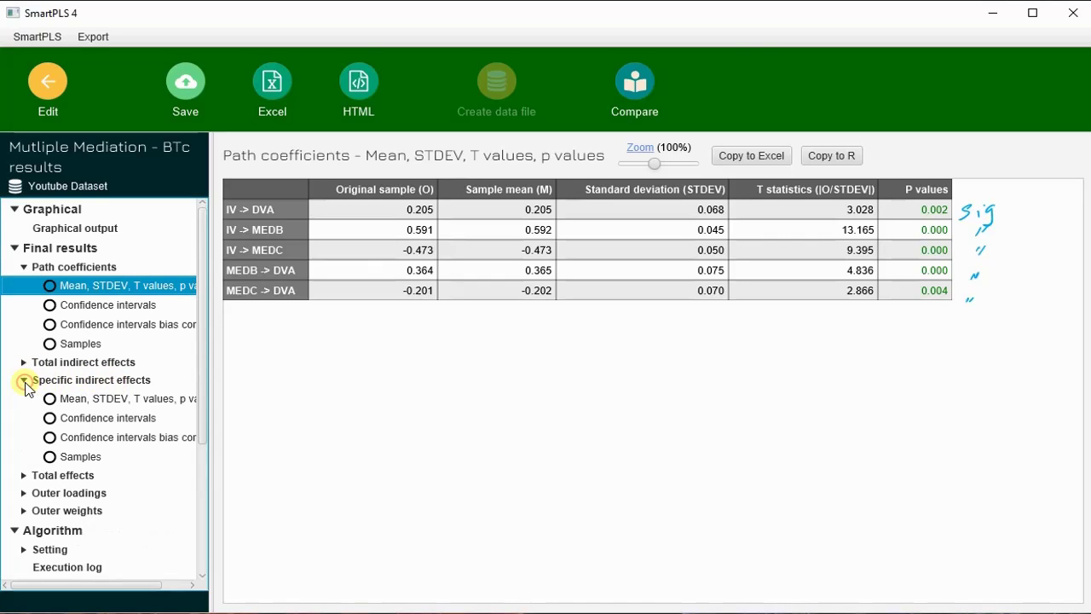
click(136, 404)
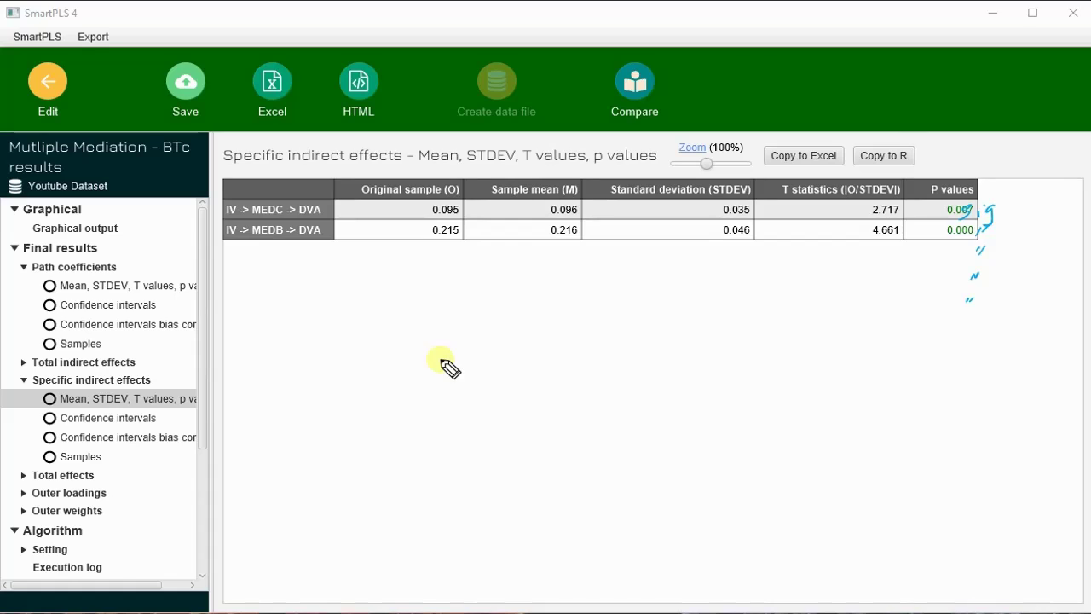
drag(424, 383, 438, 375)
mouse_move(672, 375)
mouse_down()
mouse_move(686, 403)
mouse_move(723, 382)
mouse_up()
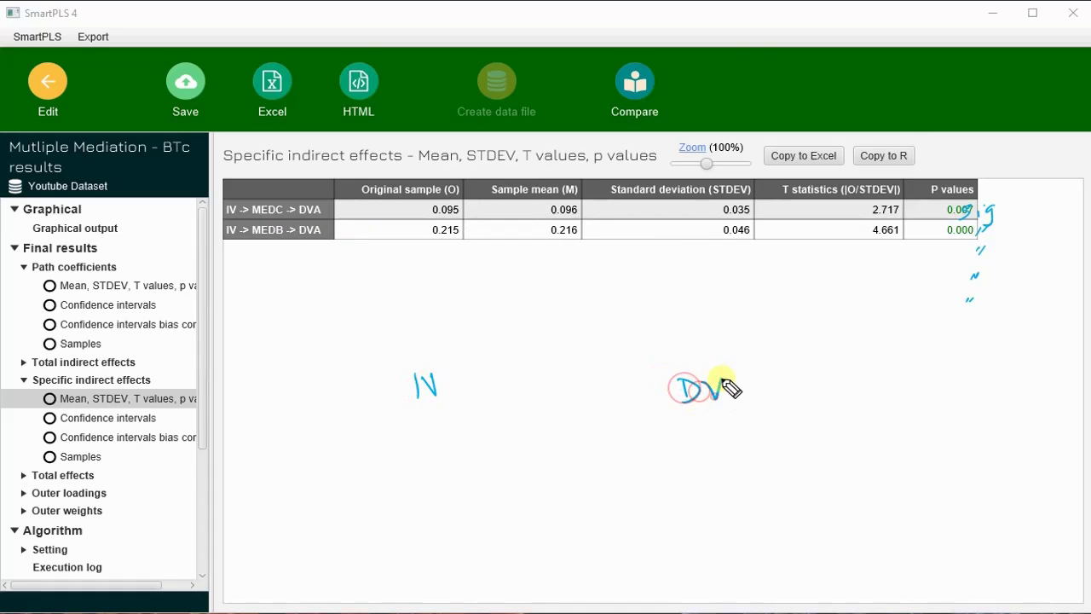
drag(531, 324, 587, 323)
Underline MEDC -> DVA in the table and draw arrows from IV to Med1 labelled A and from Med1 to DV labelled B.
drag(251, 219, 326, 228)
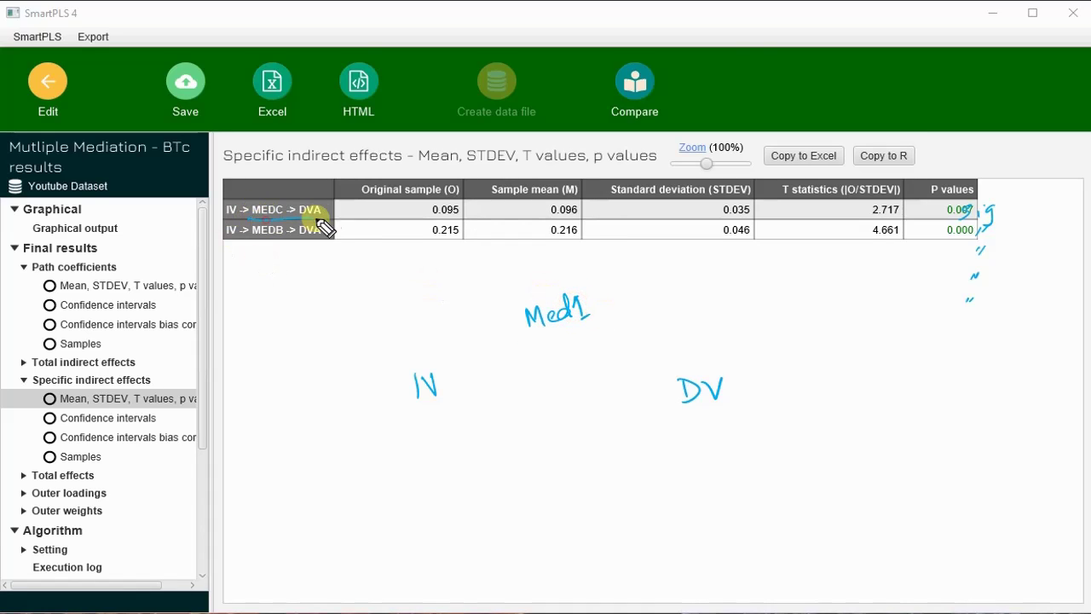
mouse_move(446, 388)
mouse_down()
mouse_move(523, 324)
mouse_move(520, 339)
mouse_up()
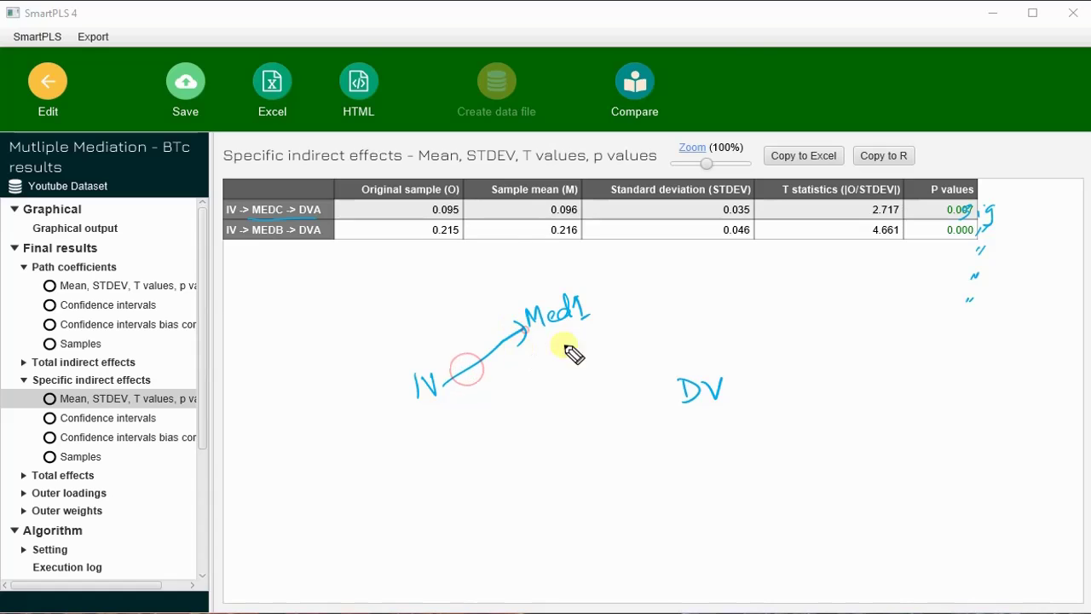
mouse_move(601, 327)
mouse_down()
mouse_move(662, 389)
mouse_move(643, 382)
mouse_up()
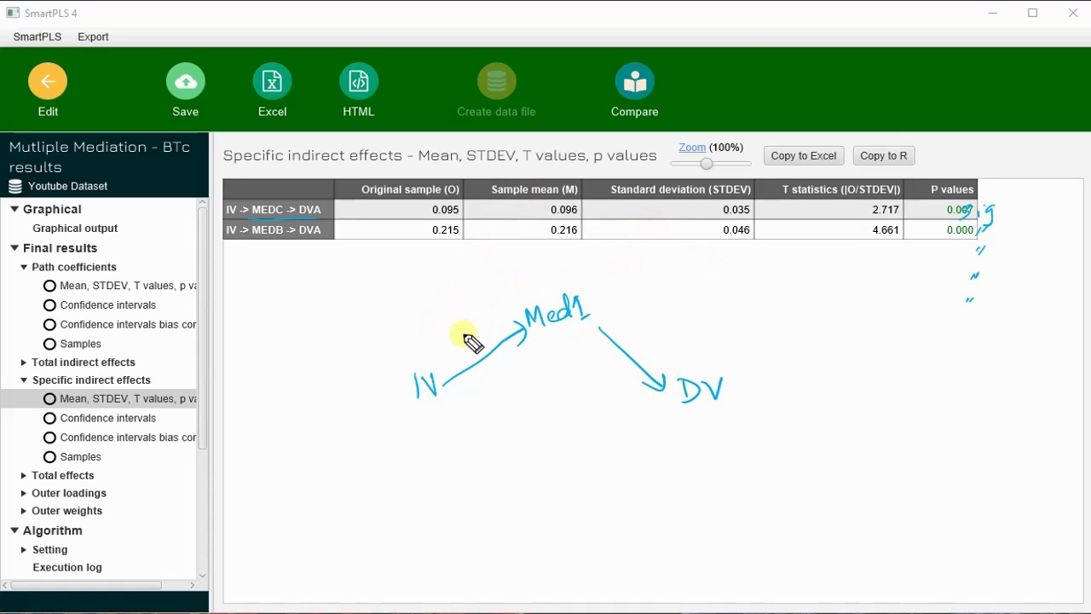
drag(472, 335, 476, 343)
drag(637, 324, 641, 350)
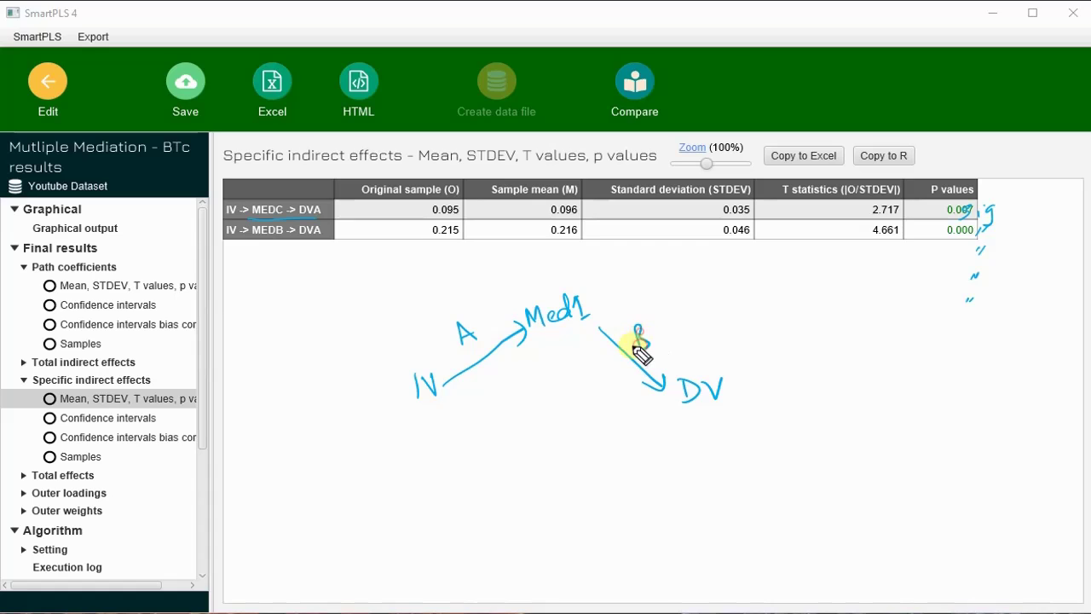
Handwrite "A x B = 0.095 — Sig" beside the mediation sketch and underline the equation twice.
mouse_move(800, 334)
mouse_down()
mouse_move(798, 355)
mouse_move(959, 339)
mouse_up()
drag(829, 368, 969, 357)
mouse_move(885, 370)
mouse_down()
mouse_move(948, 364)
mouse_move(994, 334)
mouse_move(1026, 339)
mouse_up()
drag(1041, 323, 1033, 351)
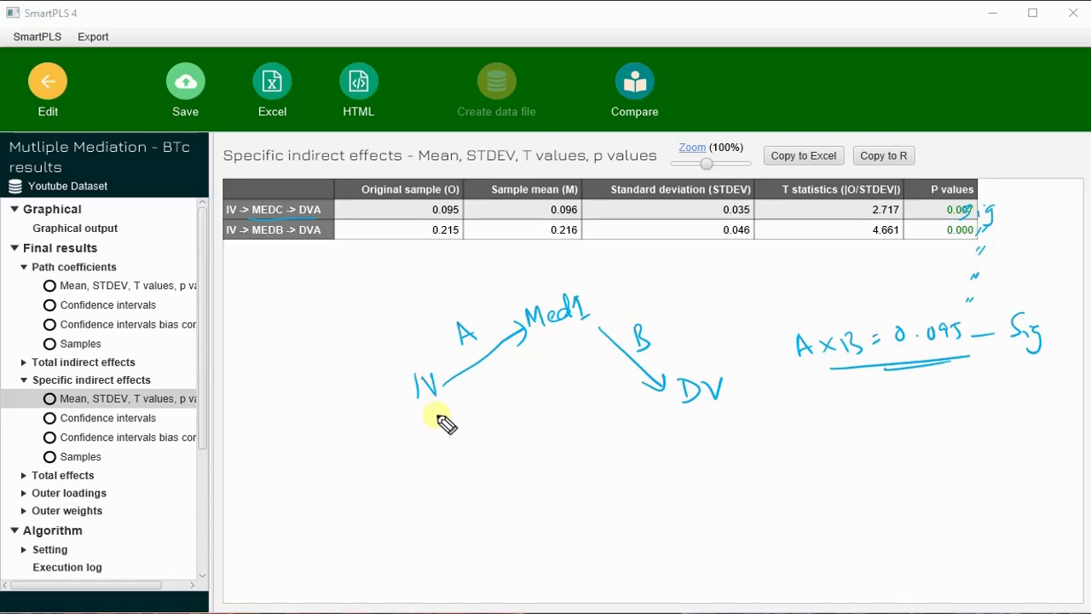
Draw a direct line from IV to DV, and add Med2 below it with arrows from IV to Med2 and Med2 to DV.
drag(458, 394, 631, 394)
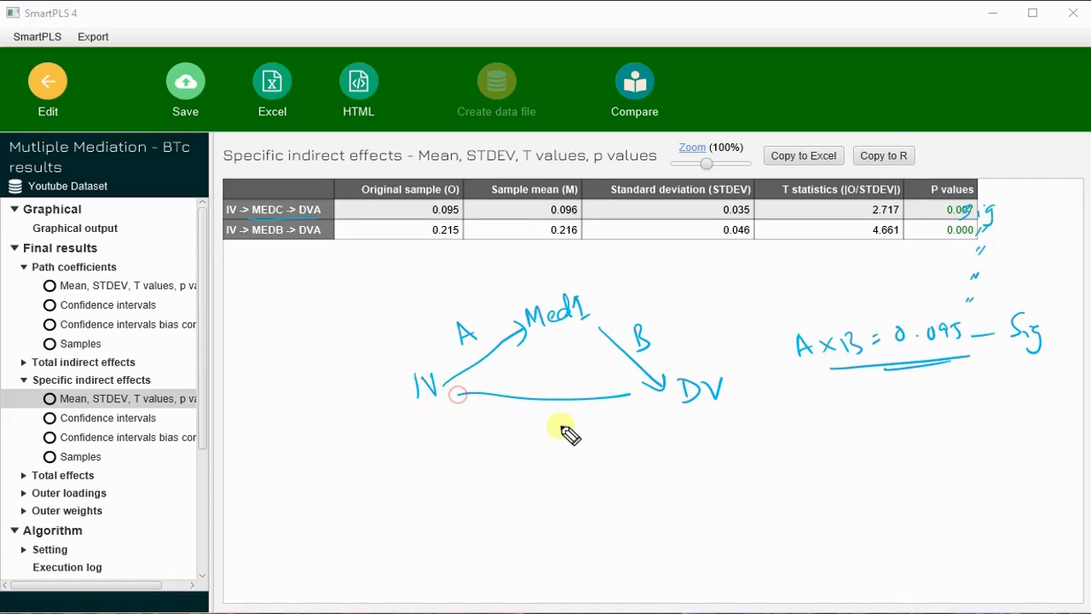
mouse_move(546, 439)
mouse_down()
mouse_move(547, 458)
mouse_move(551, 445)
mouse_move(603, 459)
mouse_up()
drag(450, 416, 534, 464)
mouse_move(616, 452)
mouse_down()
mouse_move(682, 427)
mouse_move(690, 436)
mouse_up()
Underline MEDB in the table and label the IV–Med2 arrow C and the Med2–DV arrow D.
drag(250, 242, 290, 241)
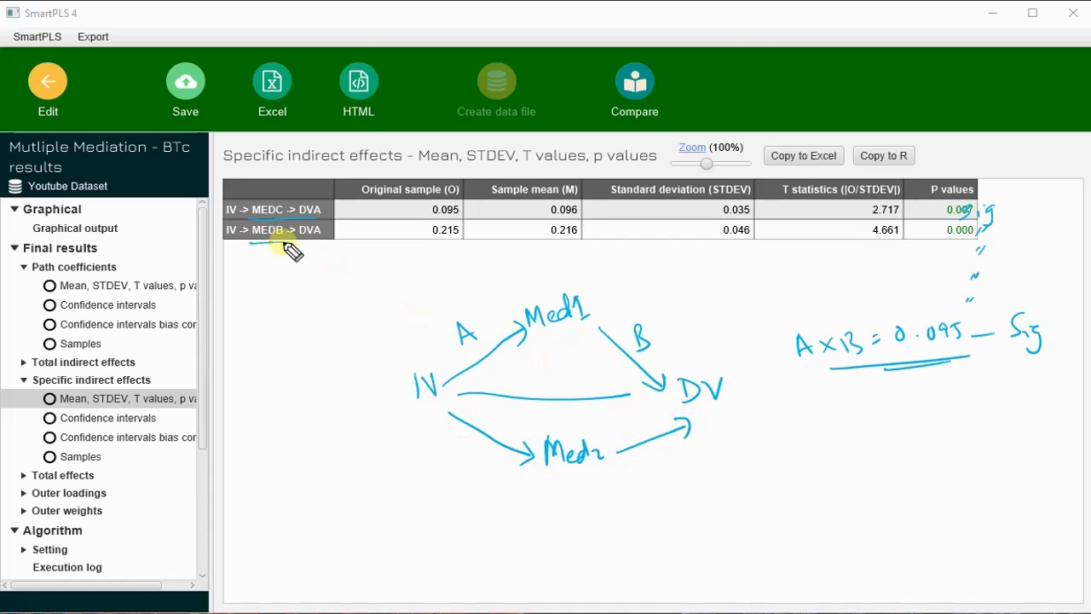
drag(470, 441, 469, 461)
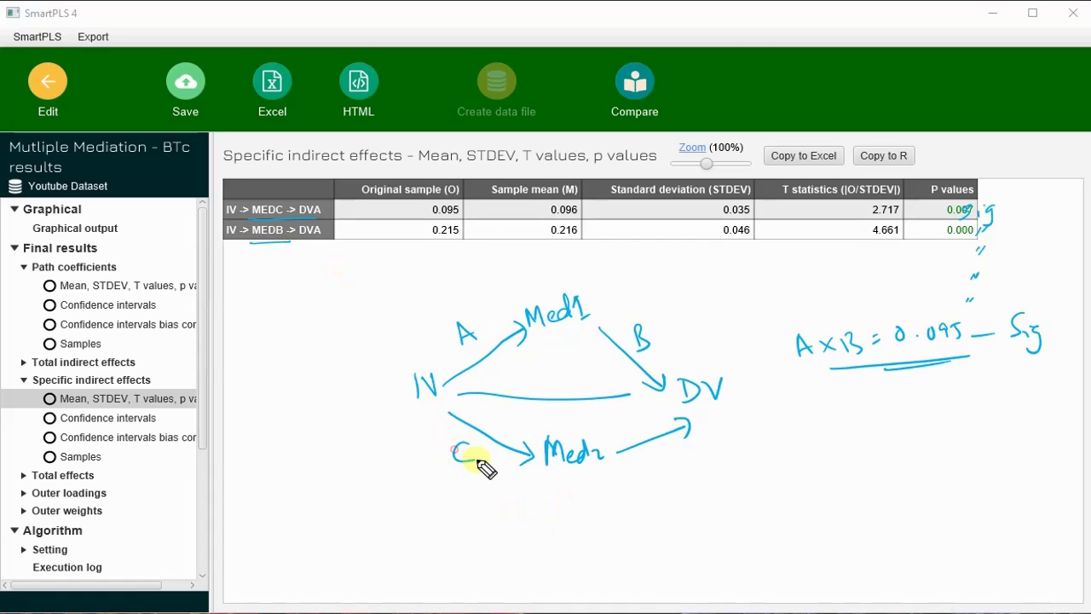
drag(653, 461, 658, 481)
Handwrite "C x D = 0.215 - Sig" beside the sketch, then clear all pen annotations from the screen.
mouse_move(844, 426)
mouse_down()
mouse_move(894, 450)
mouse_move(957, 418)
mouse_move(997, 433)
mouse_up()
mouse_move(1015, 411)
mouse_down()
mouse_move(1006, 435)
mouse_move(1027, 418)
mouse_up()
mouse_move(1049, 398)
mouse_down()
mouse_move(1039, 417)
mouse_move(1059, 424)
mouse_move(1063, 415)
mouse_up()
click(1052, 398)
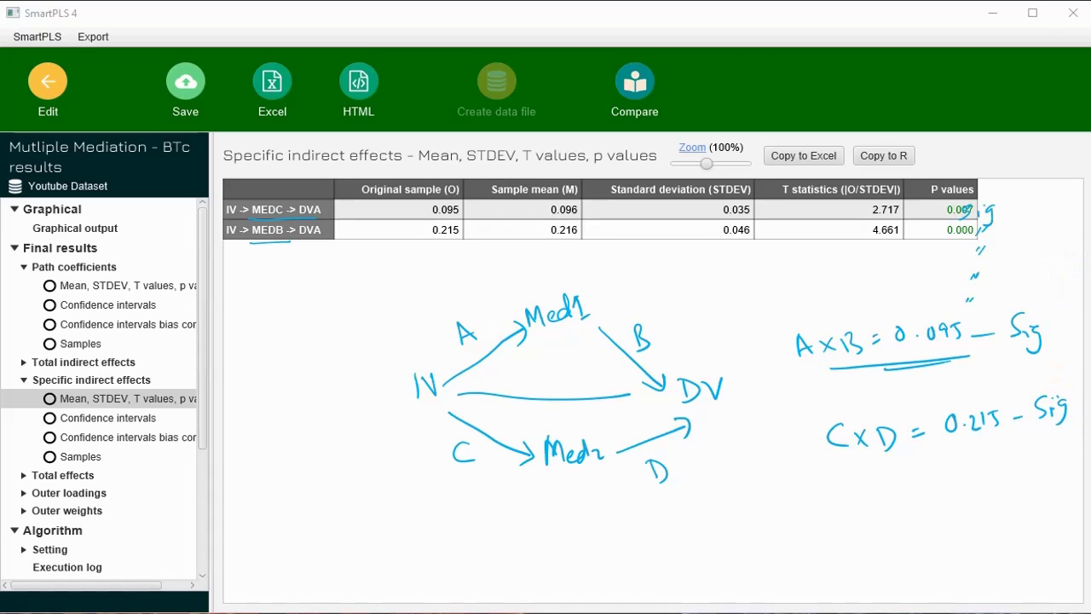
key(Escape)
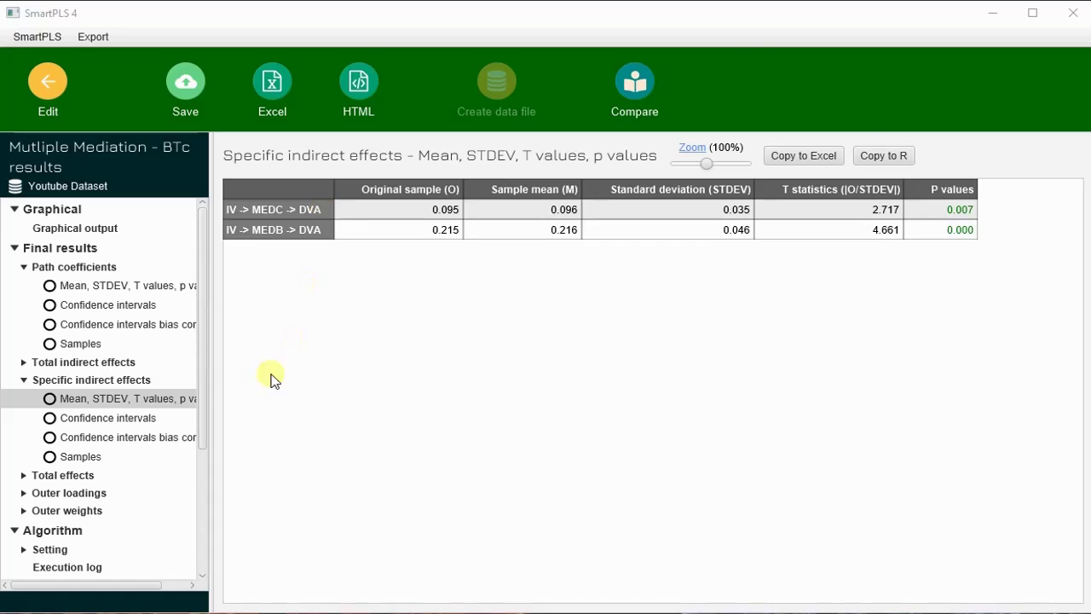
View the total indirect effects table, then examine the MEDC mediator in the graphical output of the model.
click(83, 362)
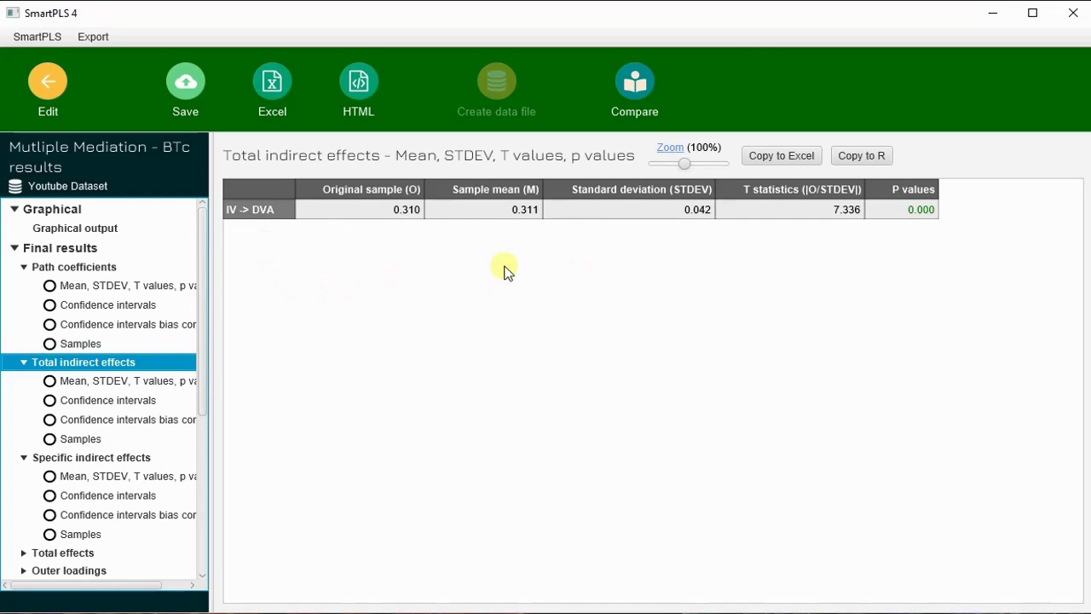
click(101, 224)
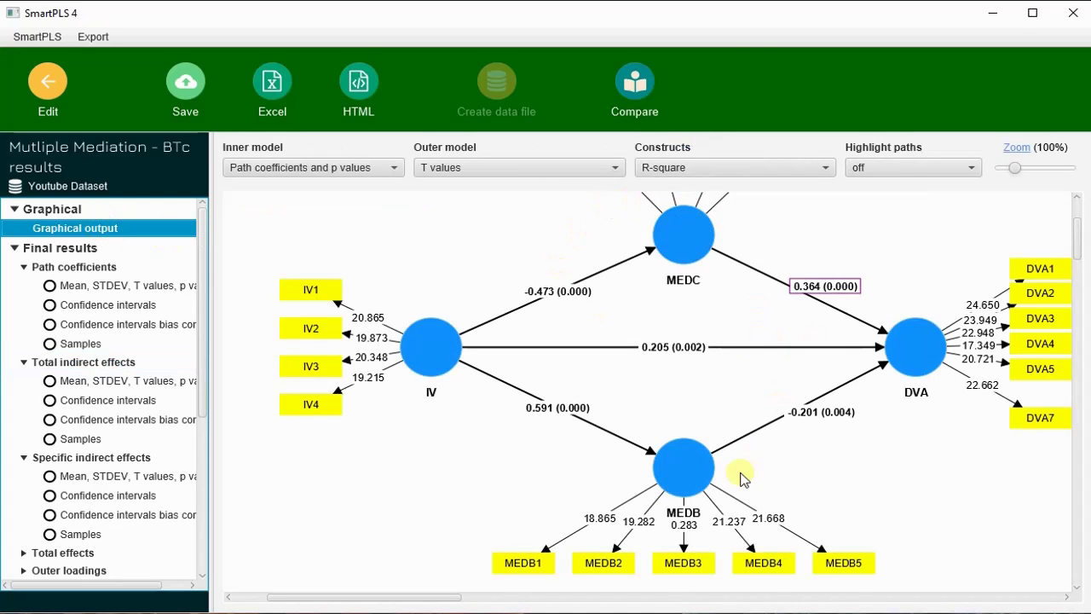
click(680, 238)
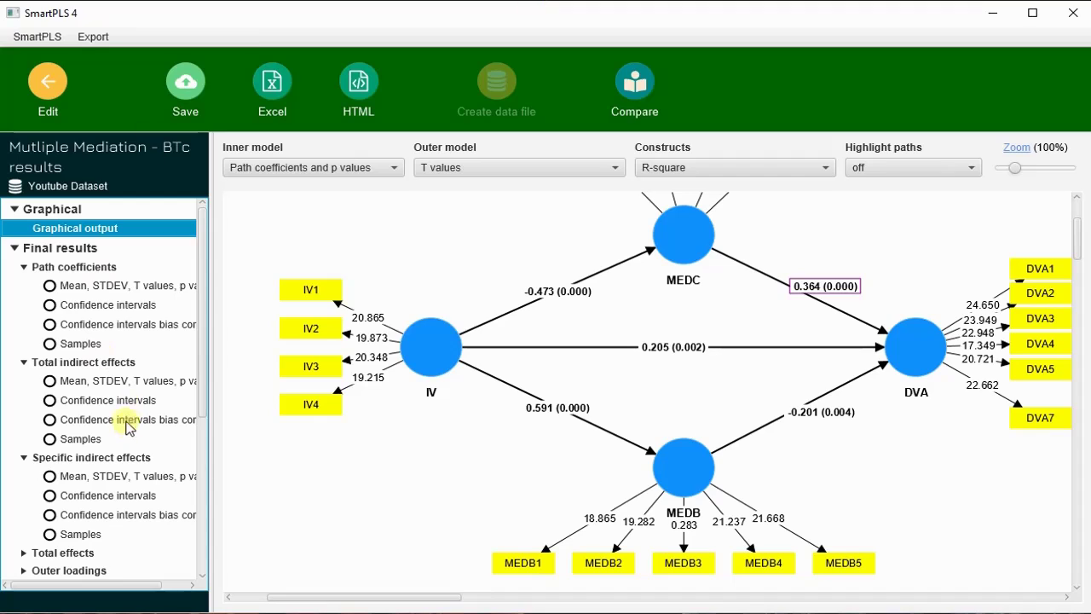
Compare the total indirect effect of IV on DVA with the specific indirect effects through MEDC and MEDB.
click(124, 380)
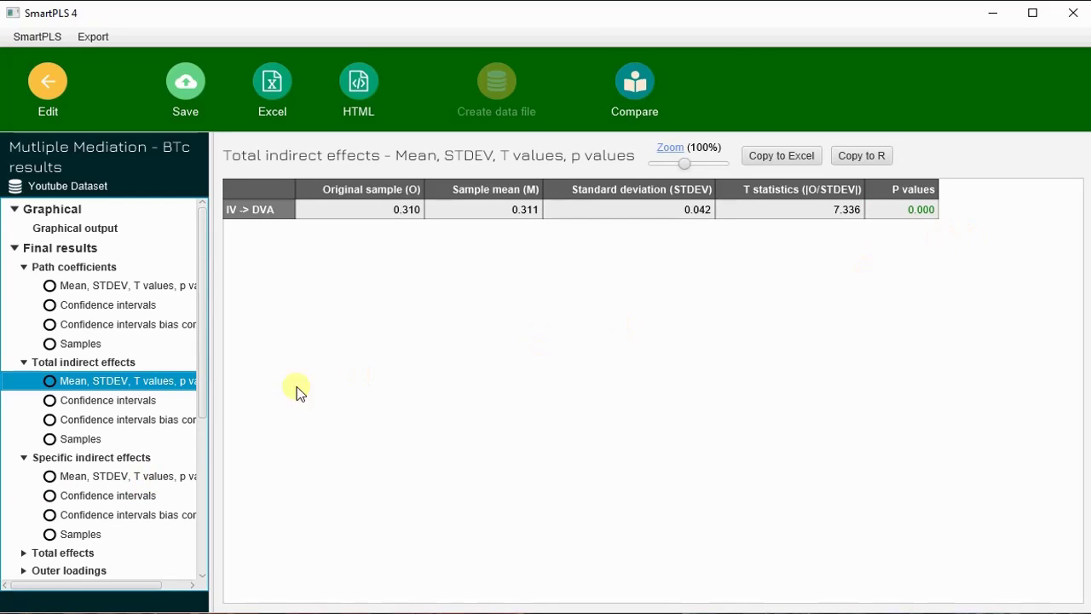
click(157, 477)
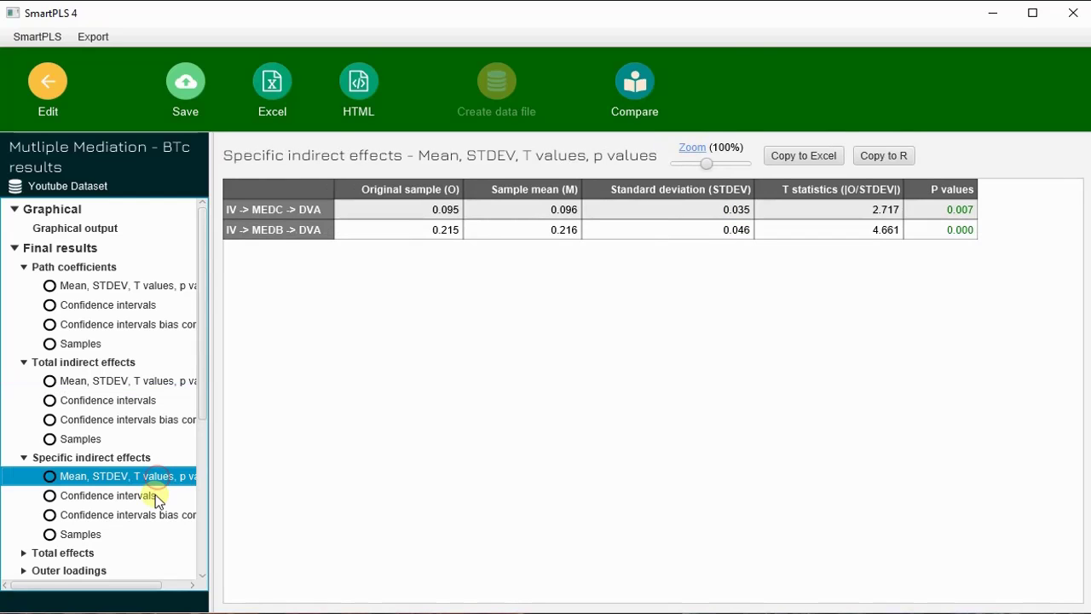
scroll(153, 490, down, 3)
scroll(147, 409, up, 3)
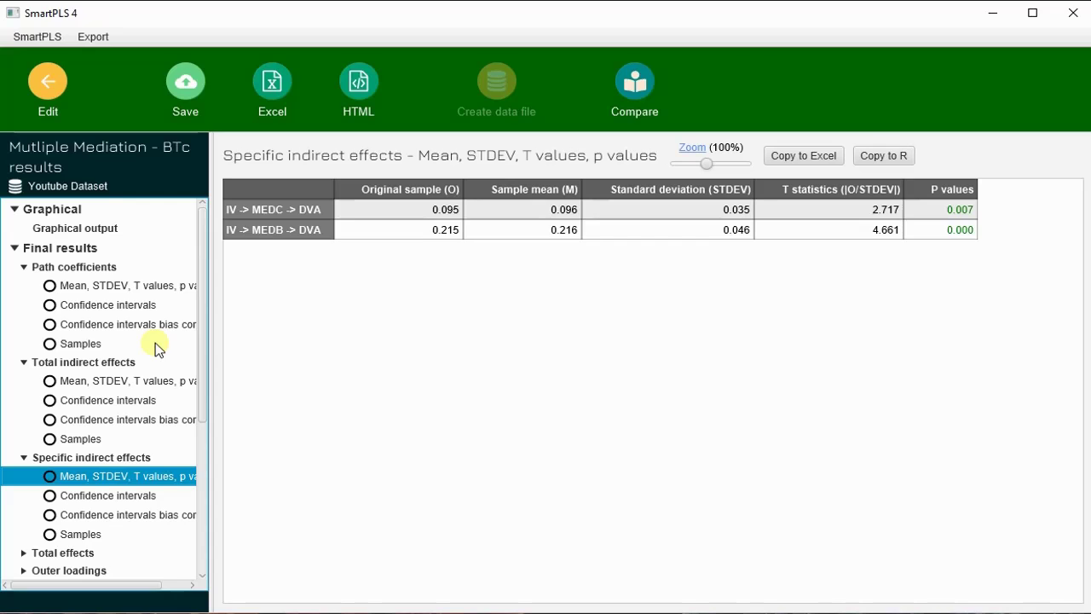
In the graphical output, move the 0.364 label onto the MEDB–DVA path and the -0.201 label onto the MEDC–DVA path.
click(162, 294)
click(53, 228)
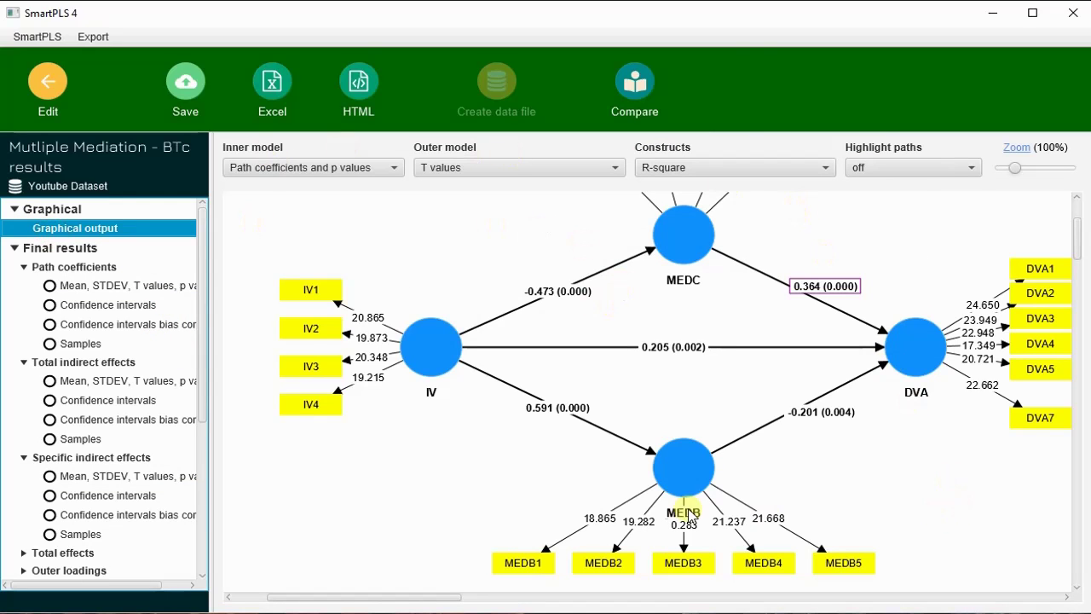
click(930, 373)
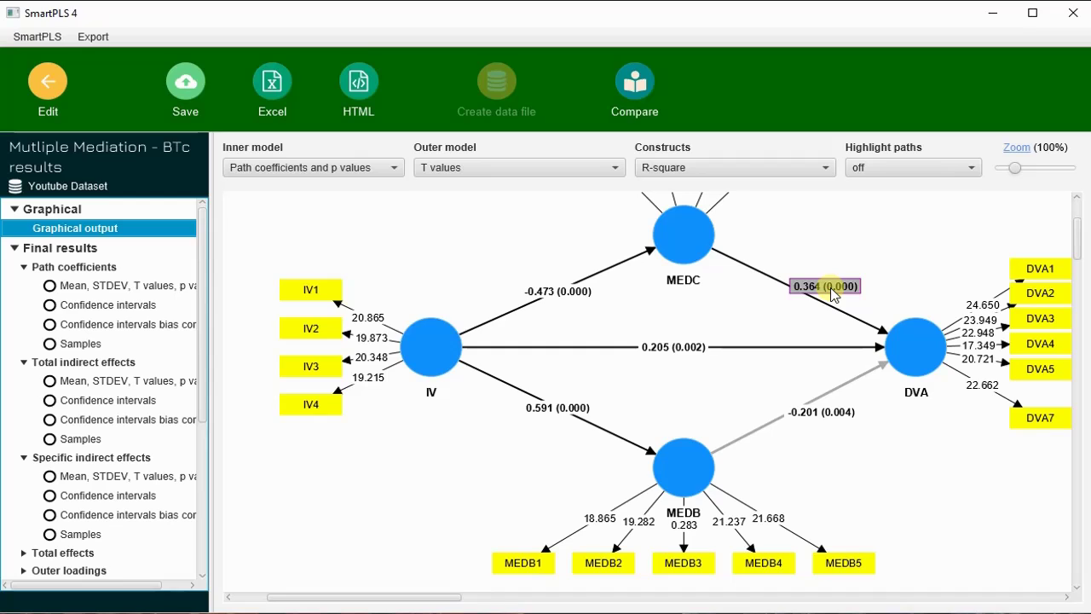
drag(833, 294, 784, 445)
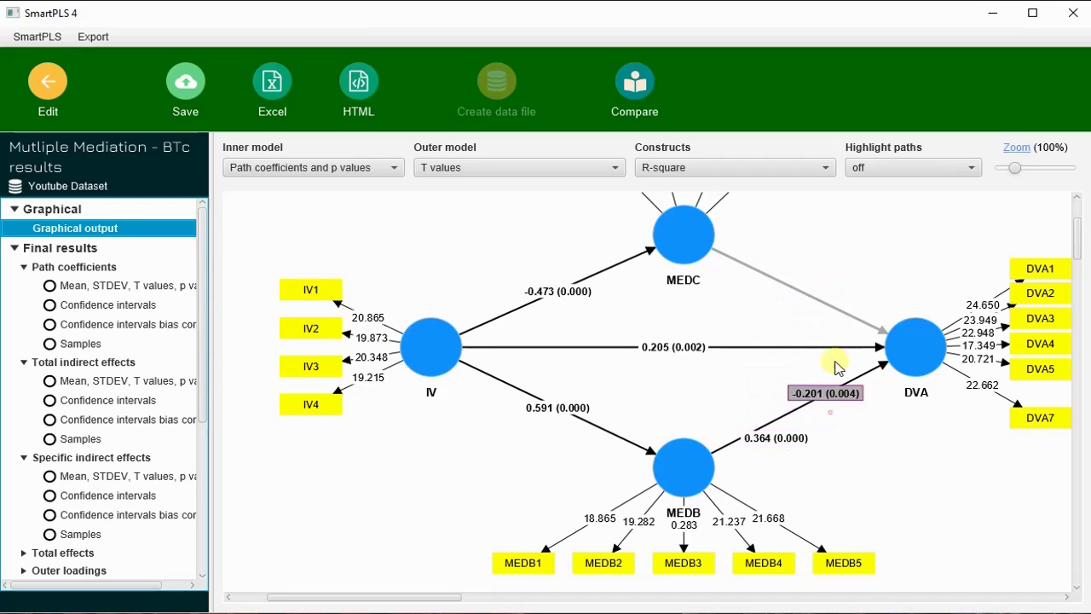
drag(836, 366, 828, 409)
drag(785, 440, 824, 407)
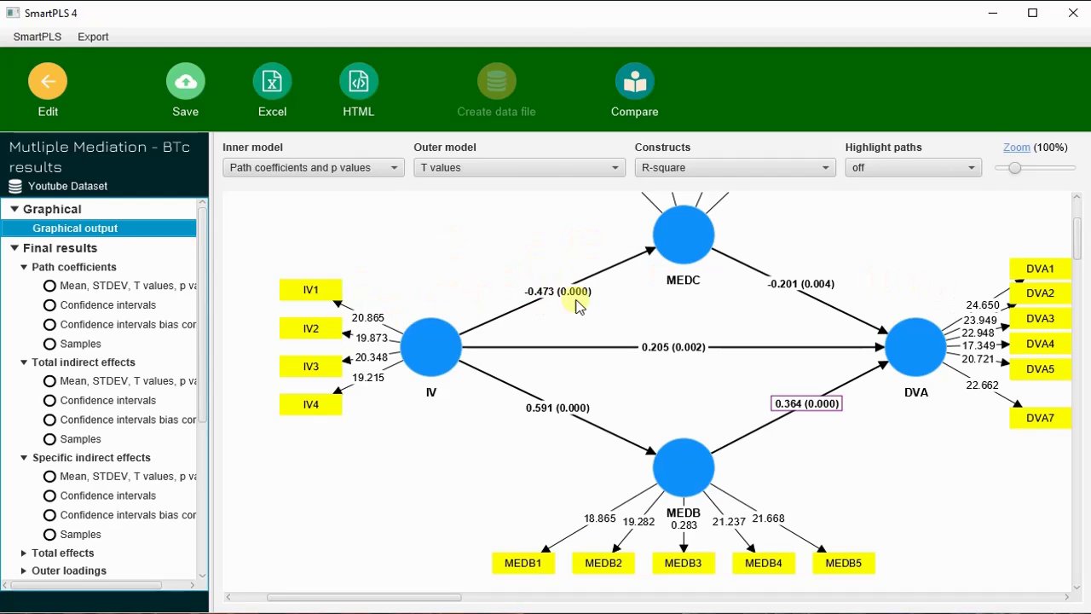
drag(825, 298, 815, 291)
Reposition the coefficient labels of the IV–MEDC, IV–MEDB and IV–DVA paths along their own arrows.
mouse_move(563, 297)
mouse_down()
mouse_move(597, 283)
mouse_move(492, 303)
mouse_move(572, 295)
mouse_move(596, 286)
mouse_move(558, 290)
mouse_move(597, 279)
mouse_move(509, 299)
mouse_move(569, 286)
mouse_move(544, 294)
mouse_up()
drag(556, 408, 589, 415)
mouse_move(678, 347)
mouse_down()
mouse_move(788, 355)
mouse_move(562, 348)
mouse_move(716, 347)
mouse_move(699, 347)
mouse_up()
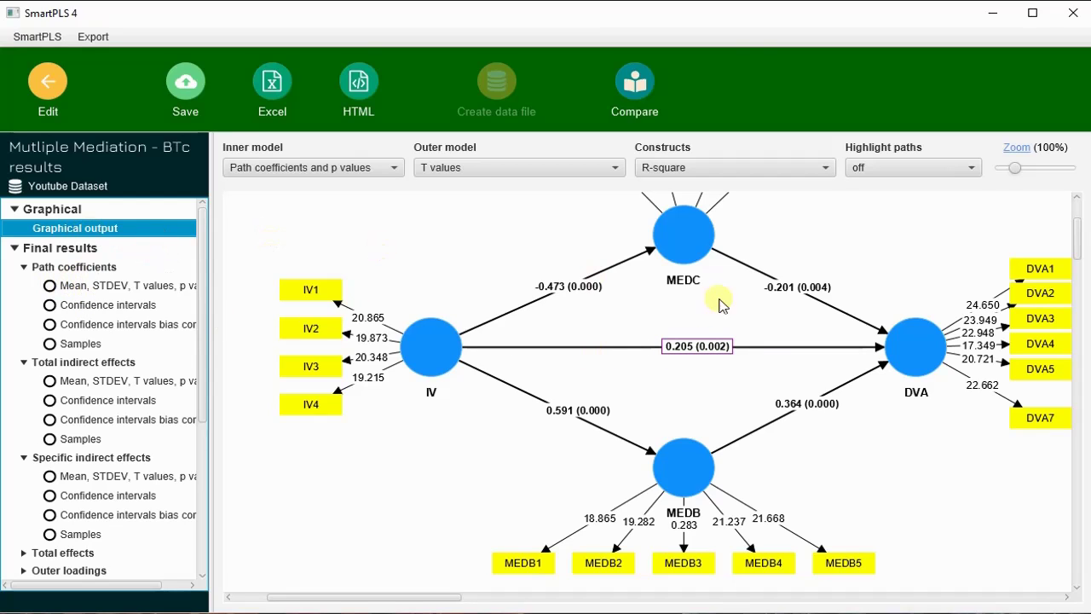
Highlight all values in the path coefficients table and in the specific indirect effects table, each with mean, STDEV, T values and p values.
click(97, 290)
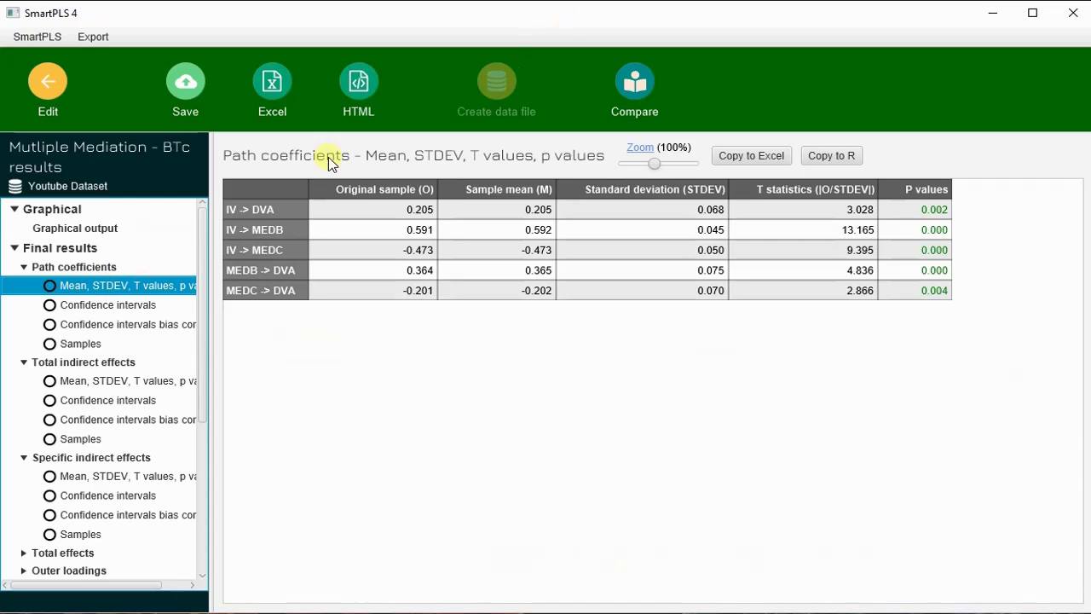
drag(233, 181, 985, 305)
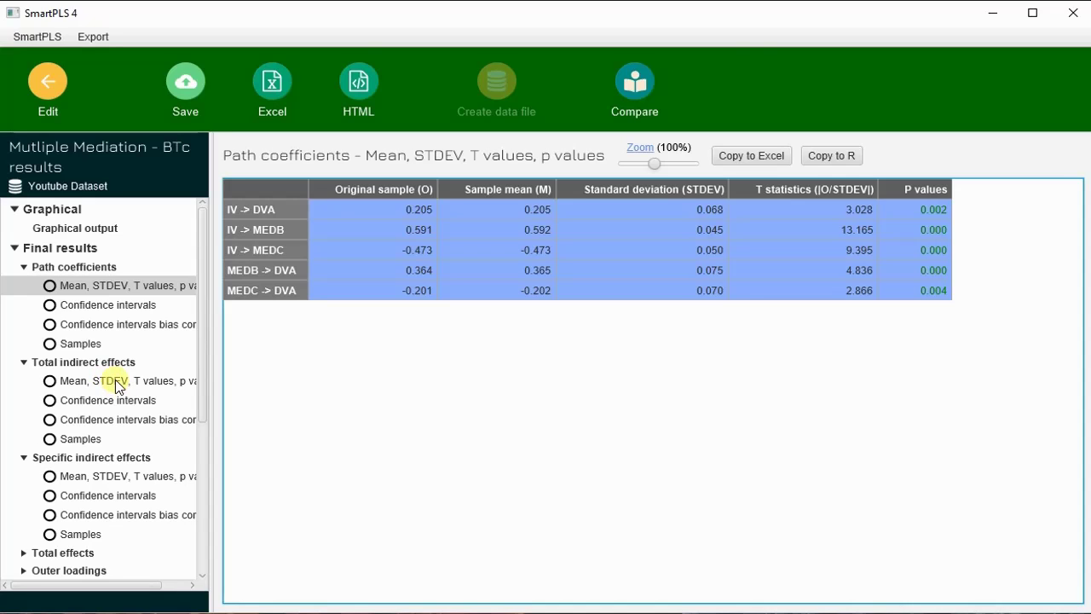
click(136, 477)
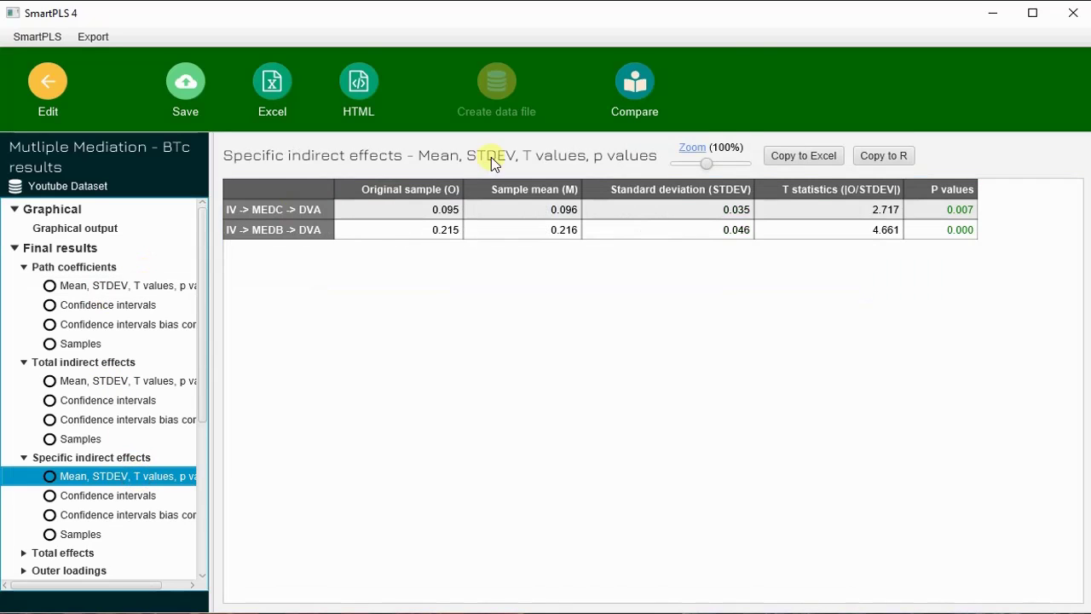
drag(252, 186, 954, 232)
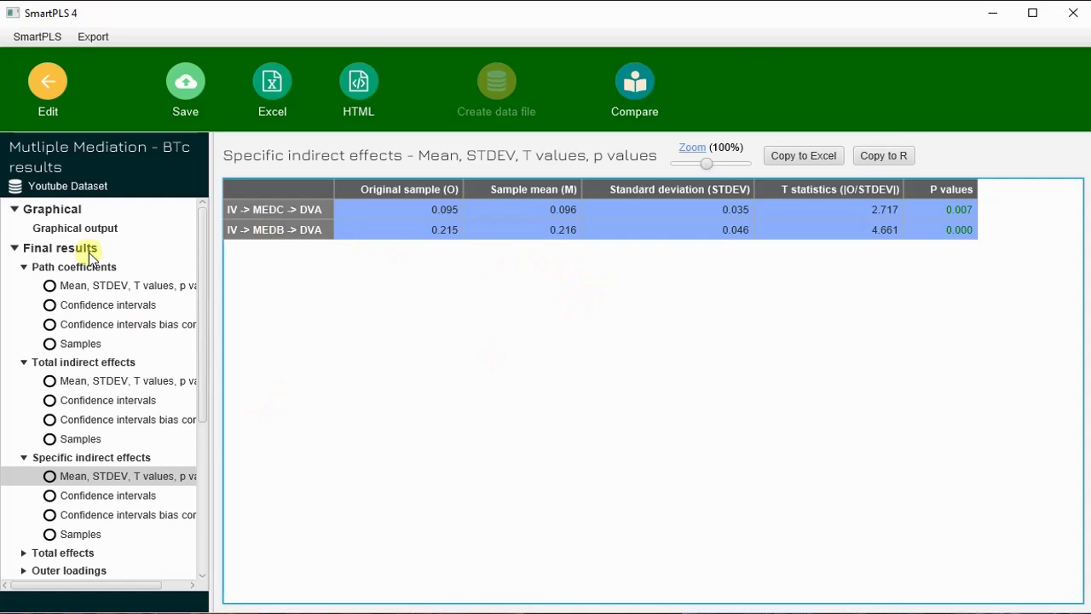
Review the total indirect effect of IV on DVA in the mean, STDEV, T values and p values table.
scroll(86, 255, down, 2)
click(135, 324)
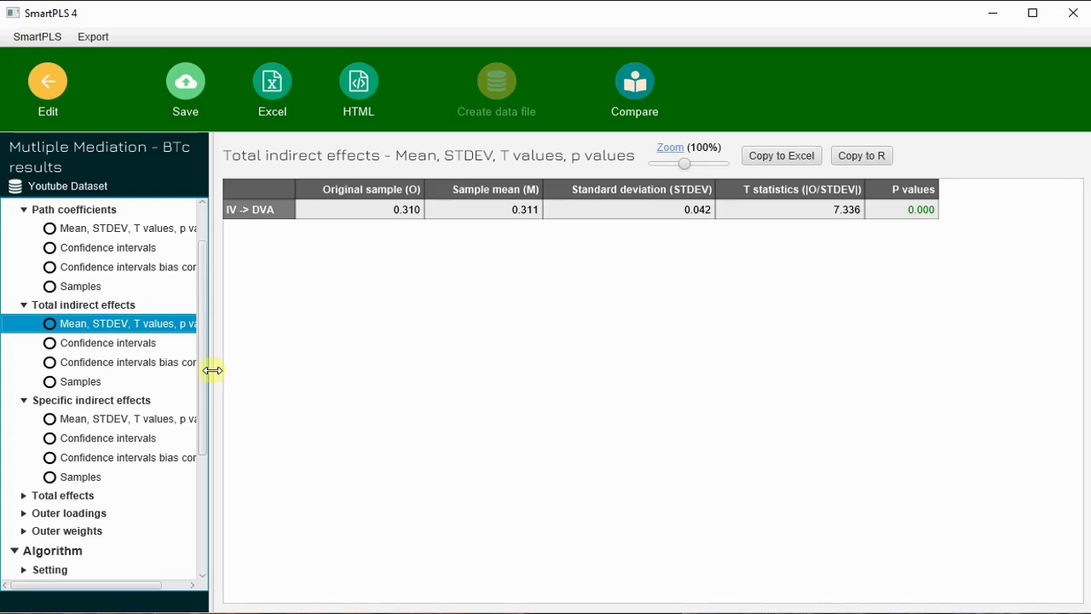
click(385, 213)
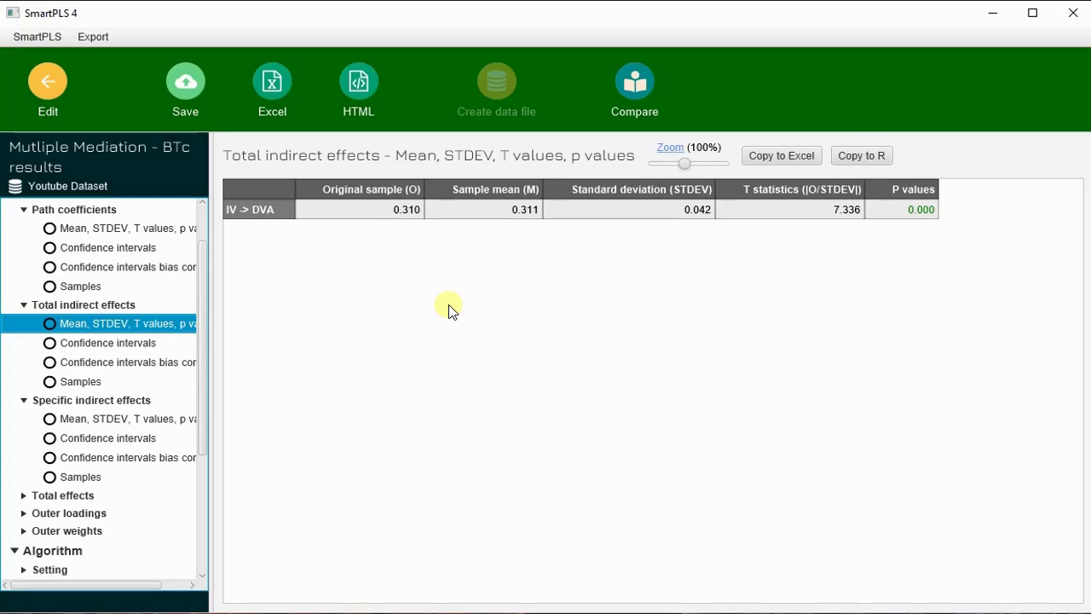
scroll(104, 309, down, 5)
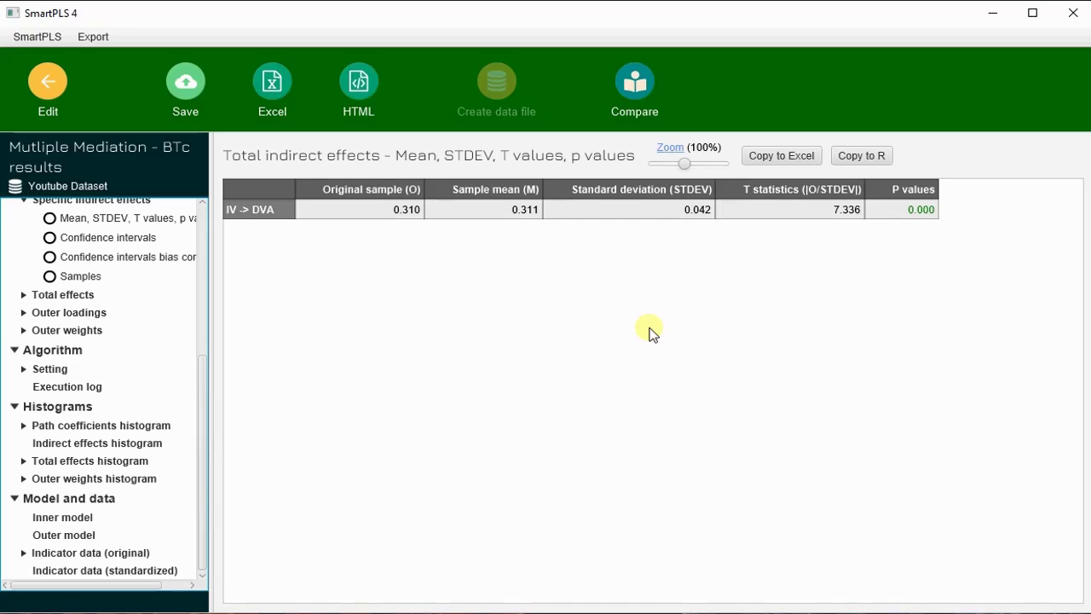
Return to the graphical output, examine the MEDC construct in the path model and clear the selection.
scroll(78, 219, up, 6)
click(85, 230)
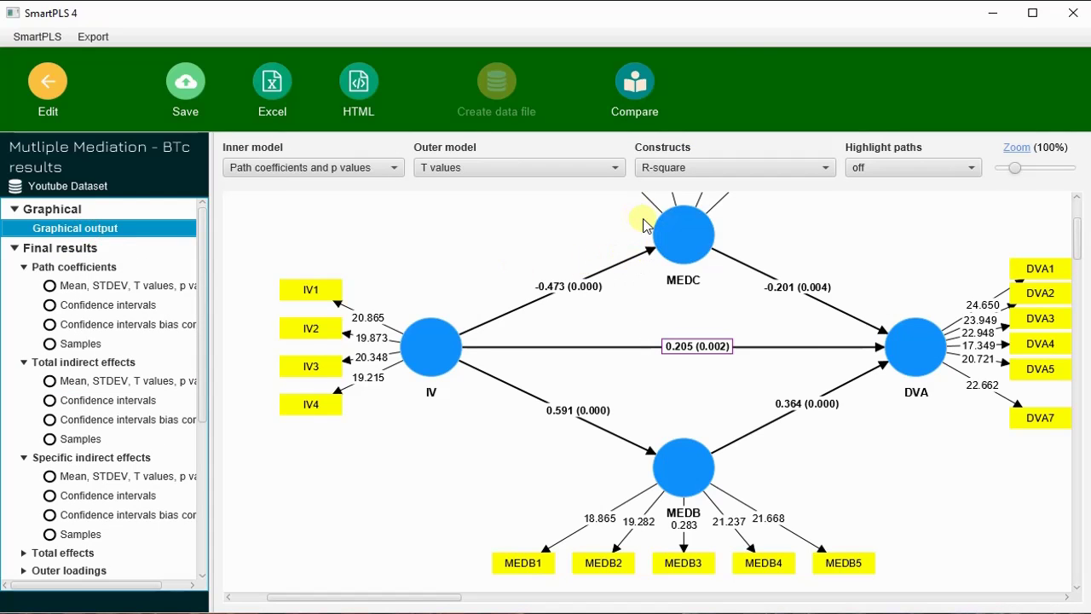
click(695, 213)
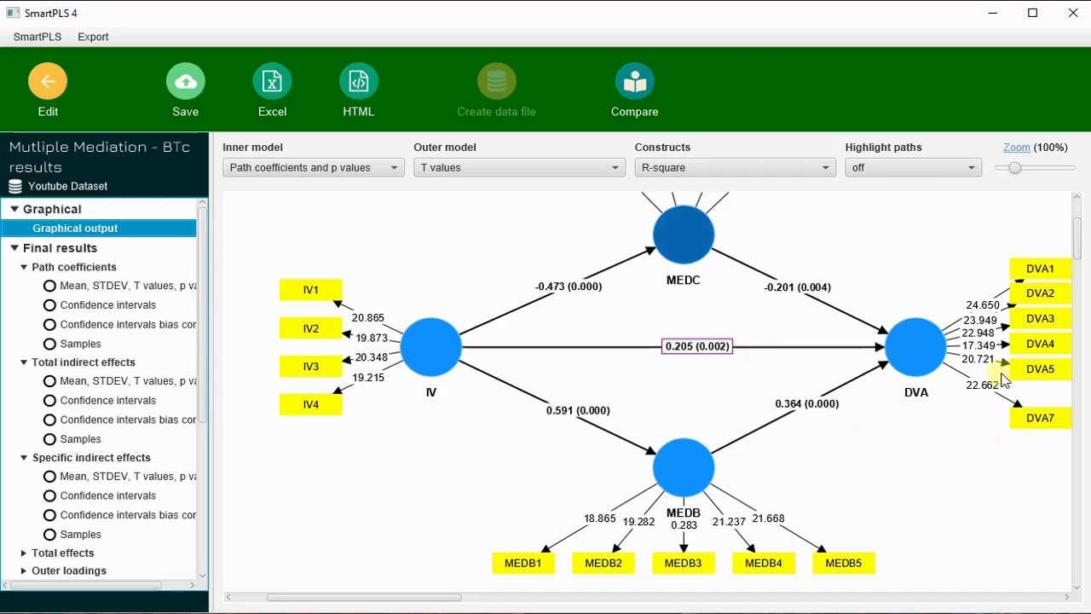
click(938, 224)
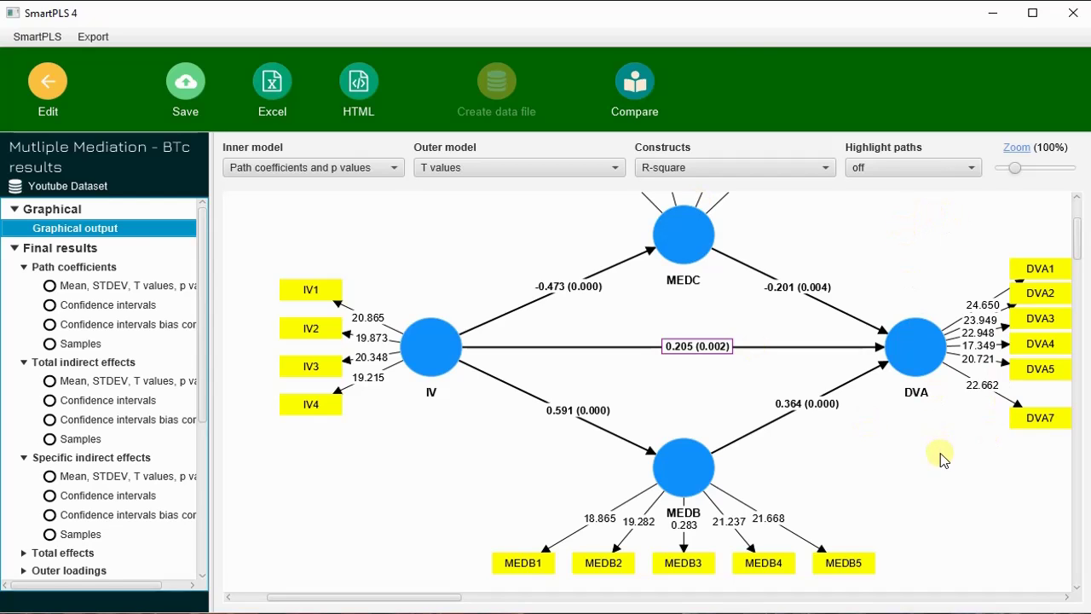